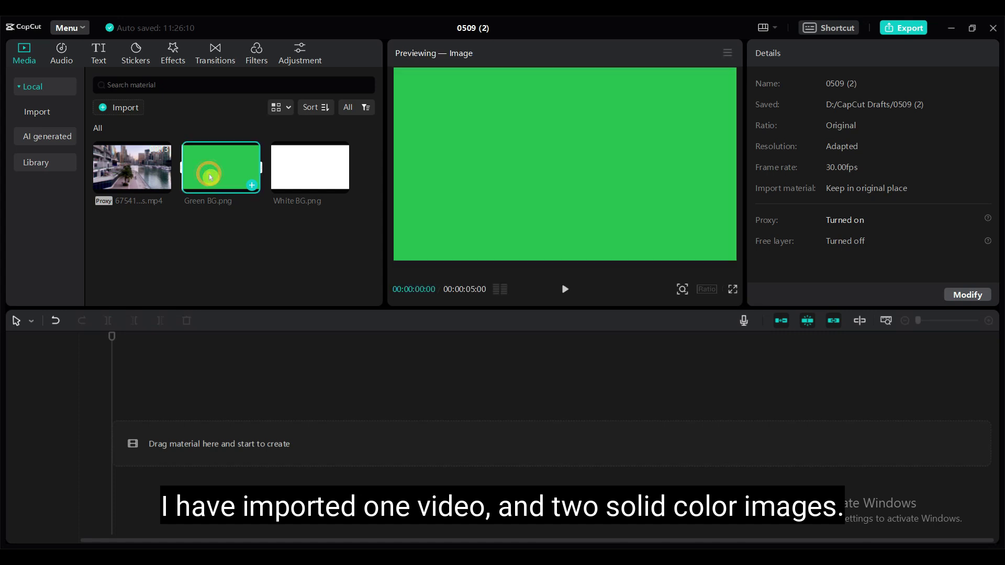
Place Green BG.png on the timeline with White BG.png on a track above it, each lasting 10 seconds.
{"action": "left_click", "coordinate": [292, 178]}
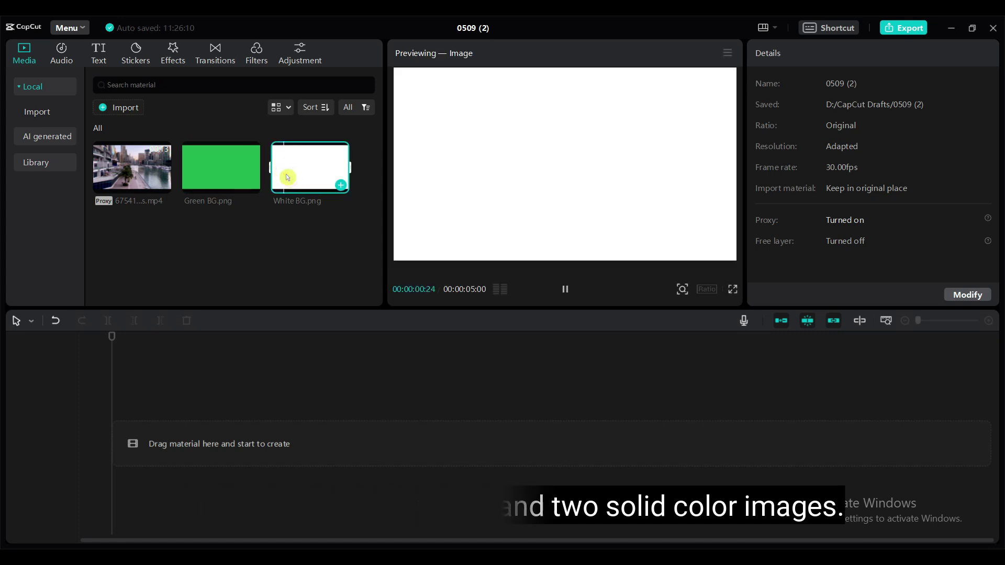
{"action": "left_click", "coordinate": [217, 173]}
{"action": "left_click_drag", "start_coordinate": [217, 173], "coordinate": [369, 474]}
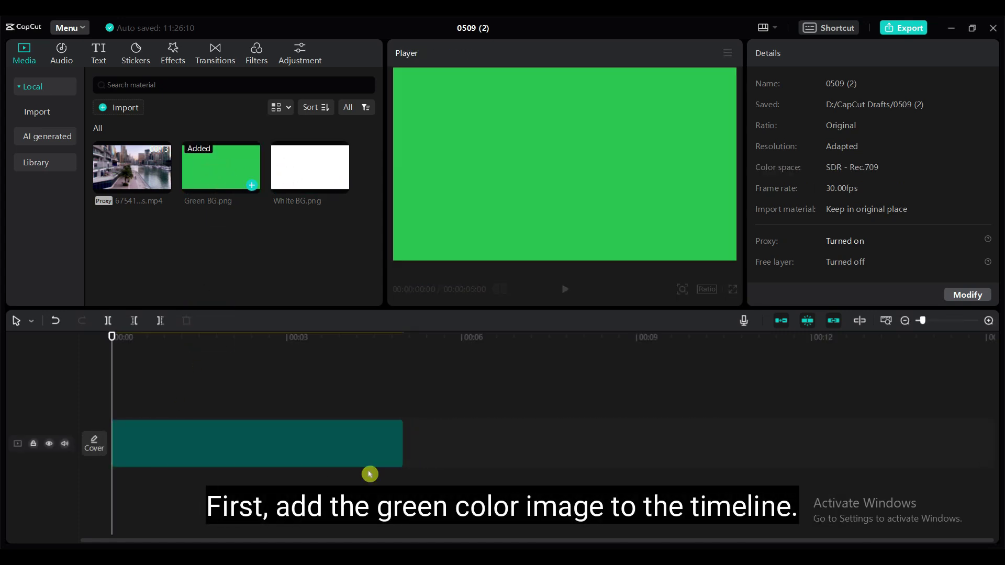
{"action": "left_click", "coordinate": [399, 447]}
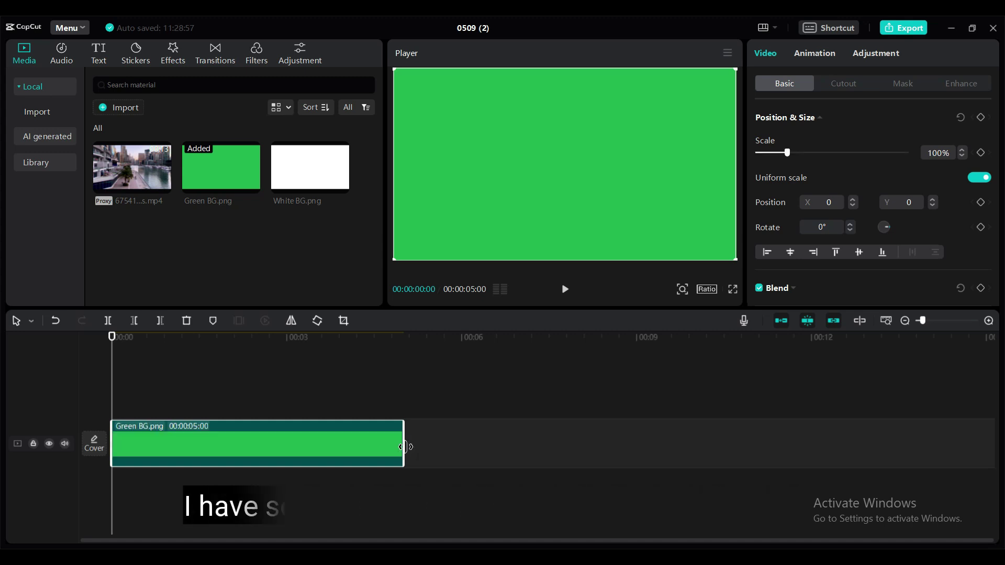
{"action": "left_click_drag", "start_coordinate": [404, 446], "coordinate": [601, 434]}
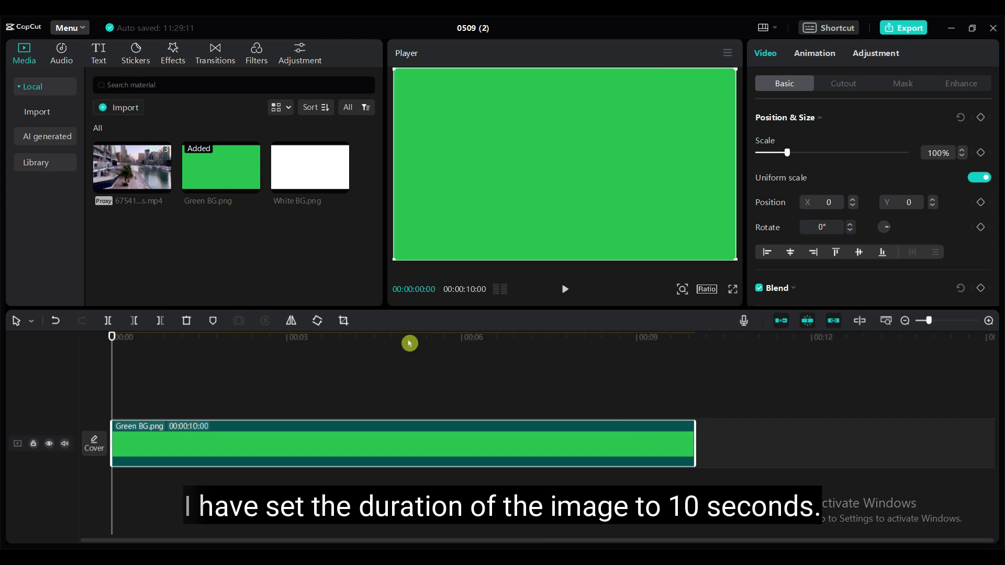
{"action": "left_click_drag", "start_coordinate": [302, 165], "coordinate": [110, 399]}
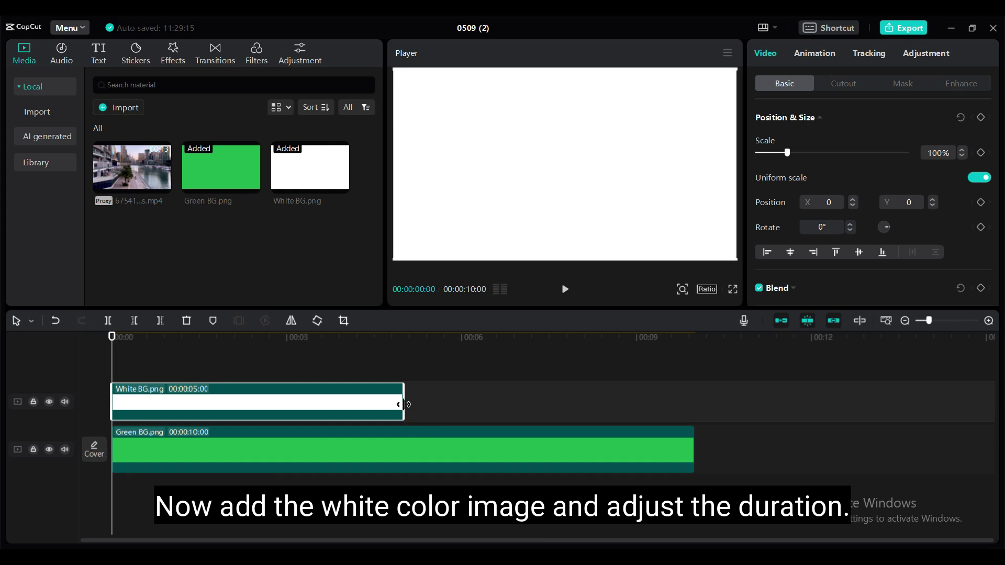
{"action": "left_click_drag", "start_coordinate": [403, 404], "coordinate": [635, 402]}
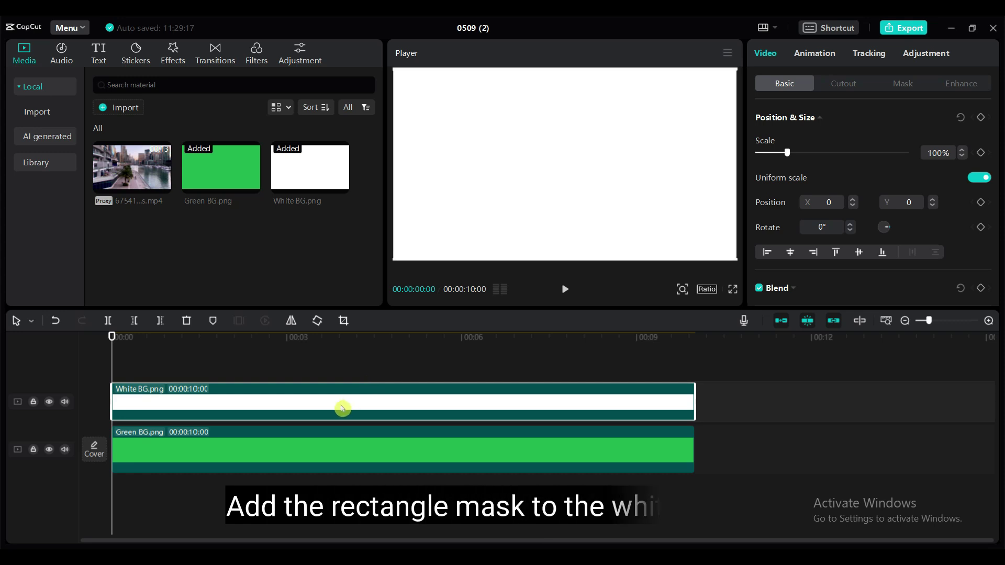
Apply a Rectangle mask to the White BG clip and enlarge it until only a green border surrounds it.
{"action": "left_click", "coordinate": [902, 86]}
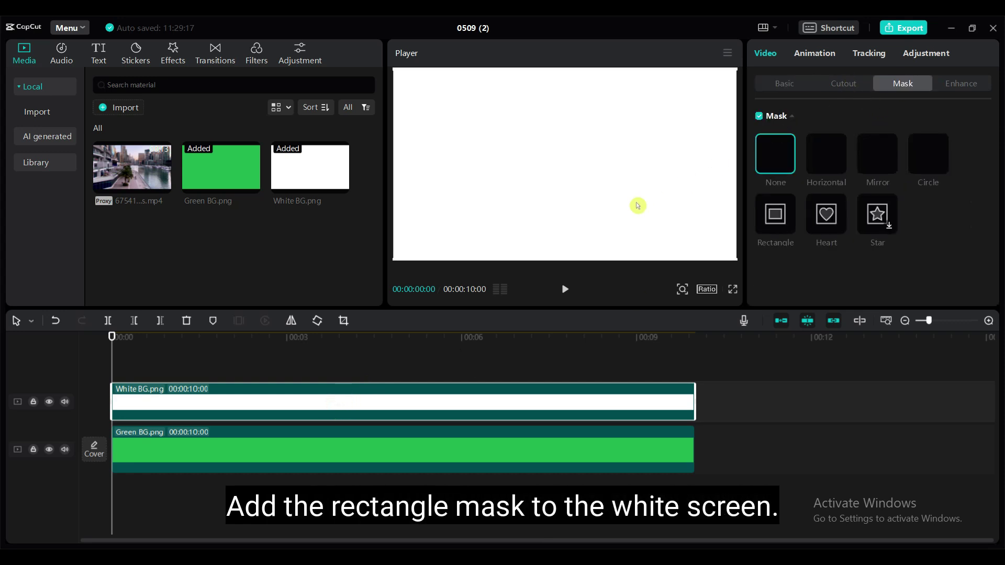
{"action": "left_click", "coordinate": [776, 215]}
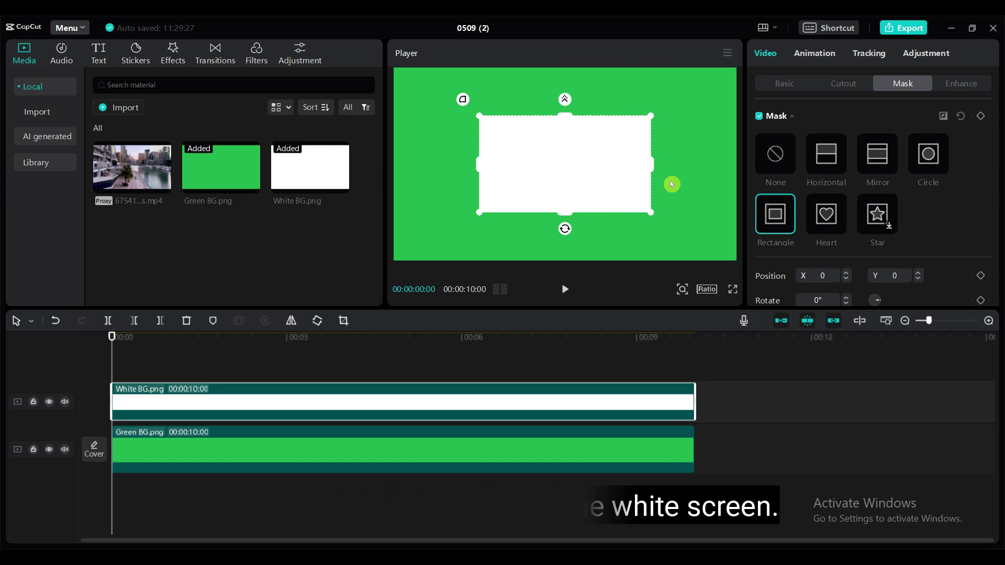
{"action": "left_click_drag", "start_coordinate": [652, 164], "coordinate": [734, 170]}
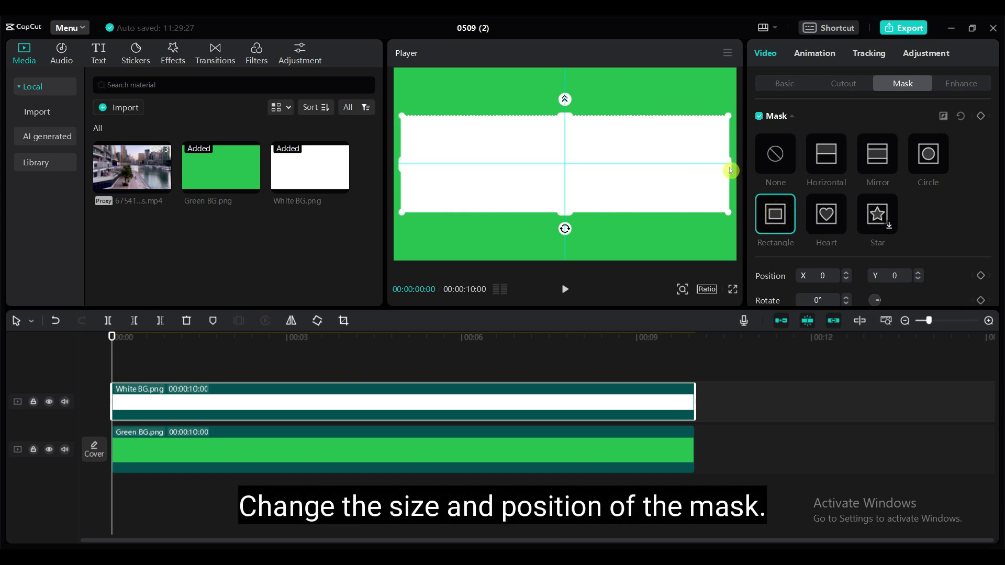
{"action": "left_click_drag", "start_coordinate": [570, 213], "coordinate": [610, 200]}
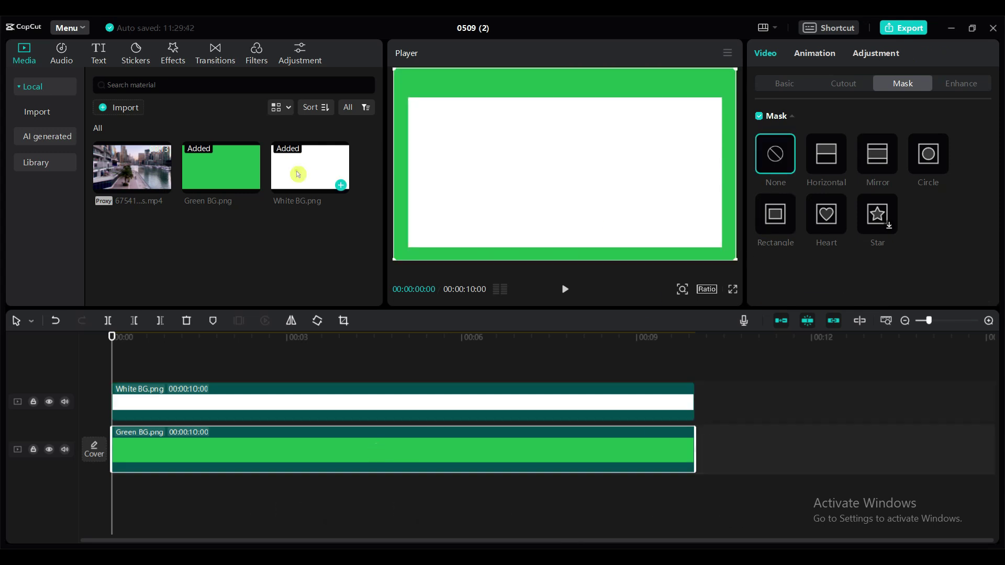
Add Green BG.png again on a new track above the white clip and extend it to 10 seconds.
{"action": "left_click", "coordinate": [308, 171]}
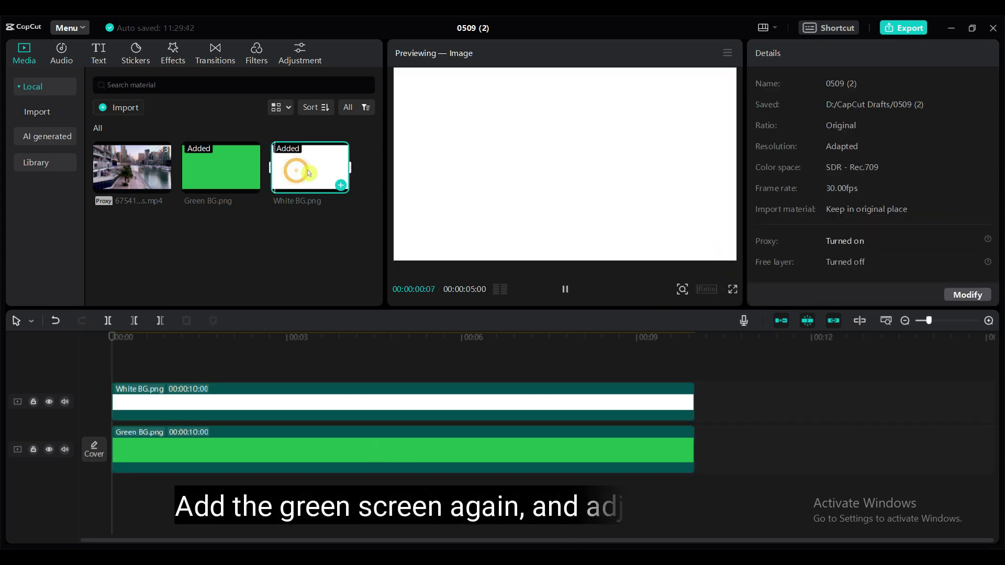
{"action": "left_click", "coordinate": [210, 173]}
{"action": "left_click_drag", "start_coordinate": [210, 175], "coordinate": [121, 365]}
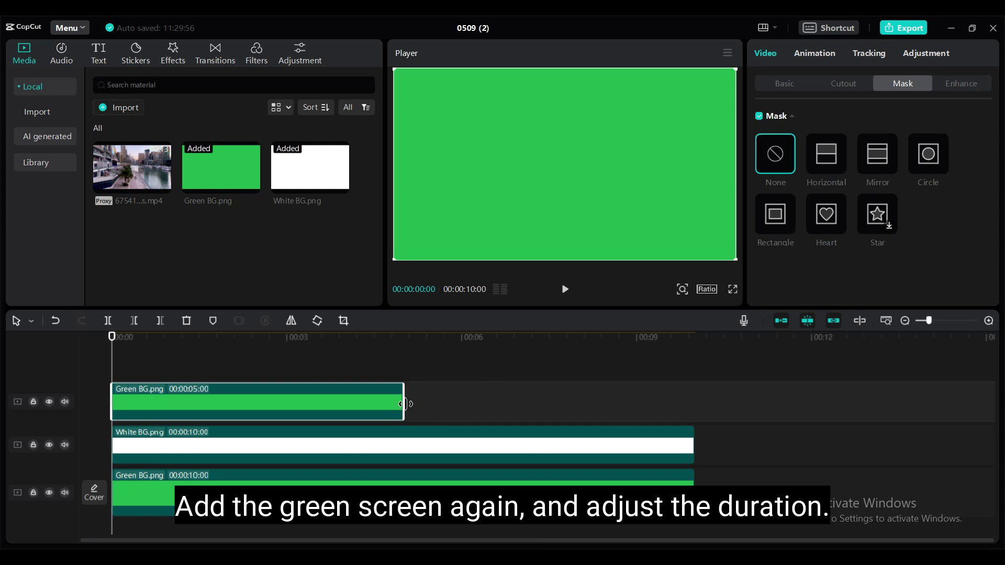
{"action": "left_click_drag", "start_coordinate": [403, 403], "coordinate": [695, 404]}
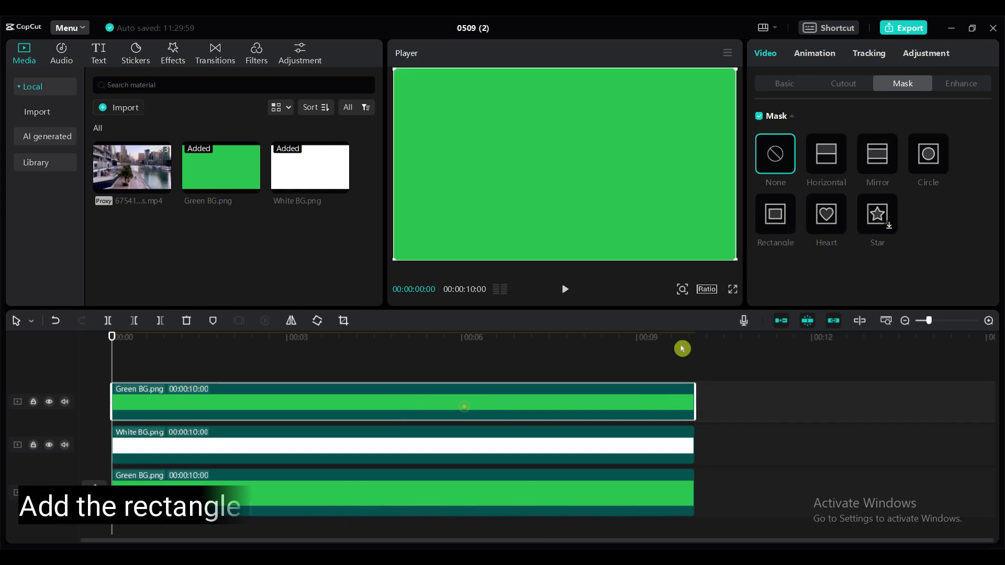
Mask the upper green clip with a Rectangle, sized and positioned over the left half of the white area, leaving a thin white outline.
{"action": "left_click", "coordinate": [790, 216]}
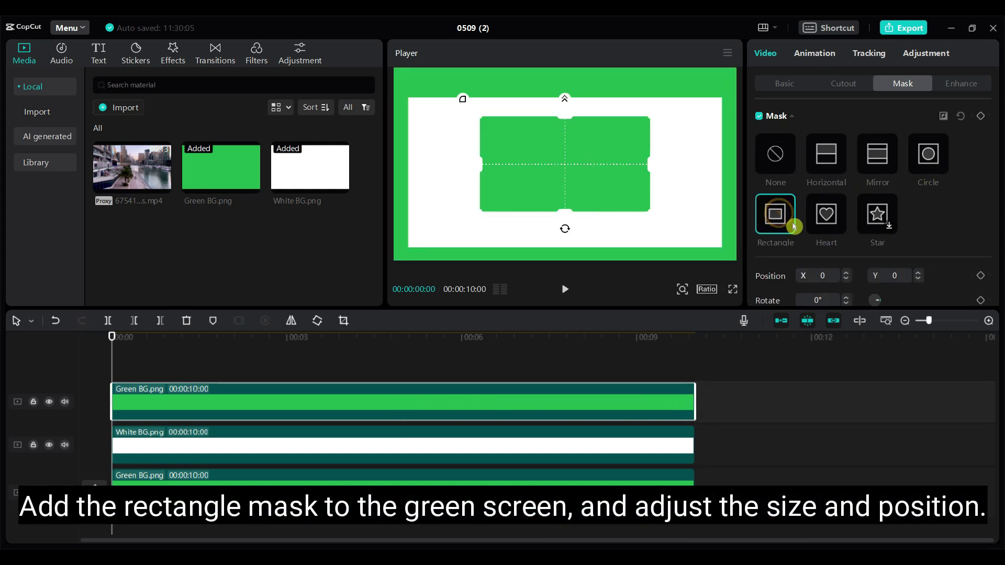
{"action": "left_click_drag", "start_coordinate": [610, 173], "coordinate": [556, 172]}
{"action": "left_click_drag", "start_coordinate": [626, 177], "coordinate": [555, 196]}
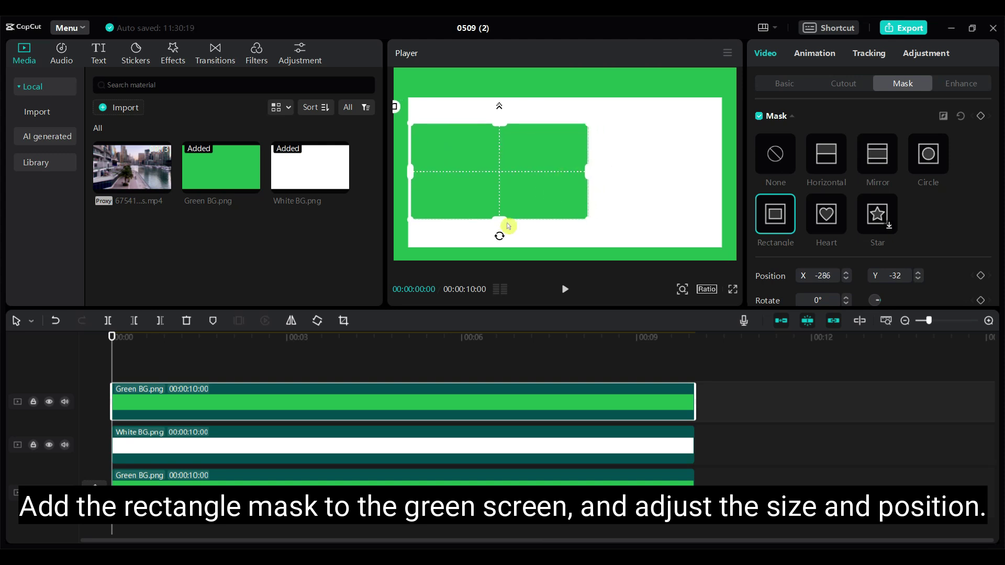
{"action": "left_click_drag", "start_coordinate": [508, 226], "coordinate": [509, 241]}
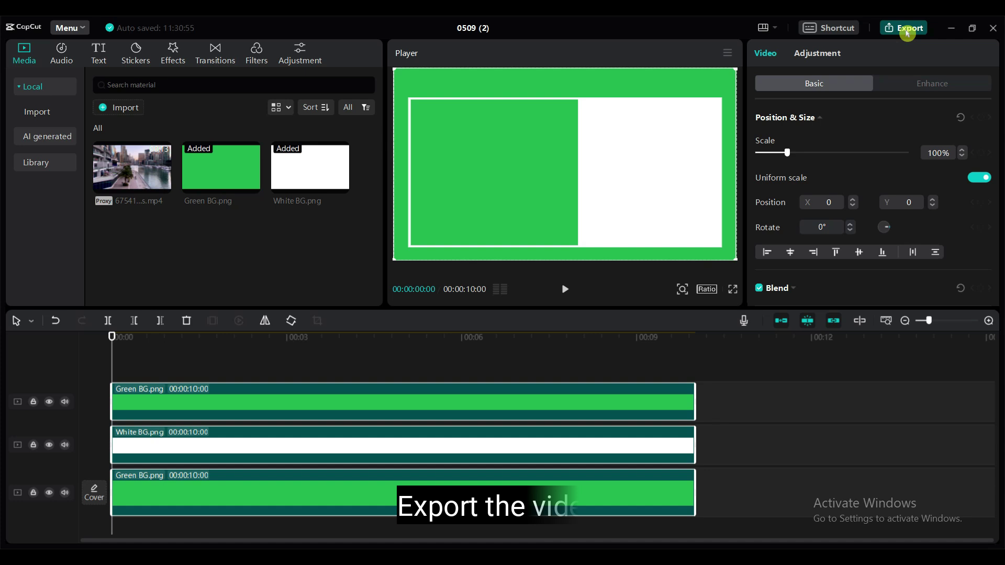
Export the layered composition as Template in mp4 format at 1080P and 30fps, and close the export dialog.
{"action": "left_click", "coordinate": [904, 28]}
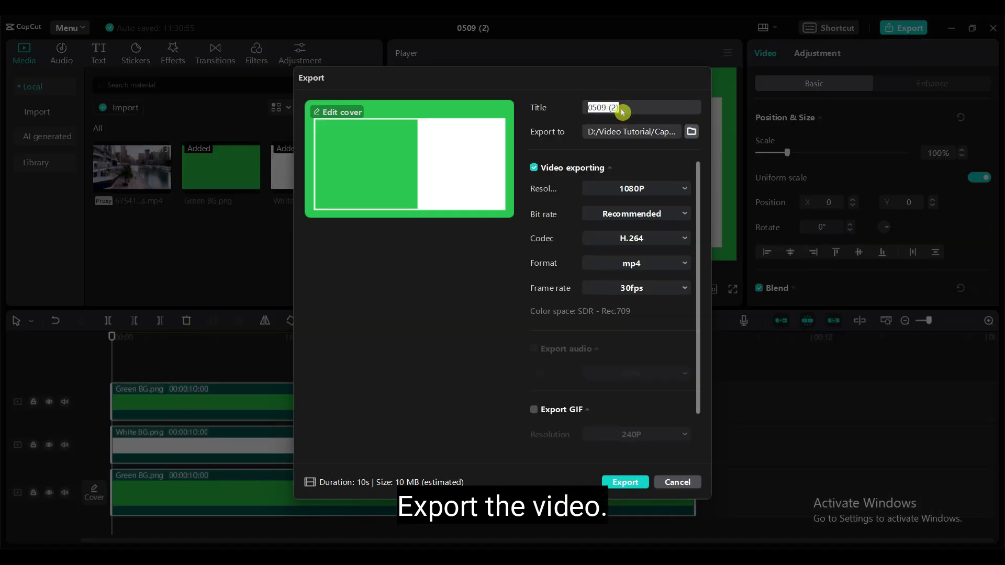
{"action": "left_click", "coordinate": [628, 482]}
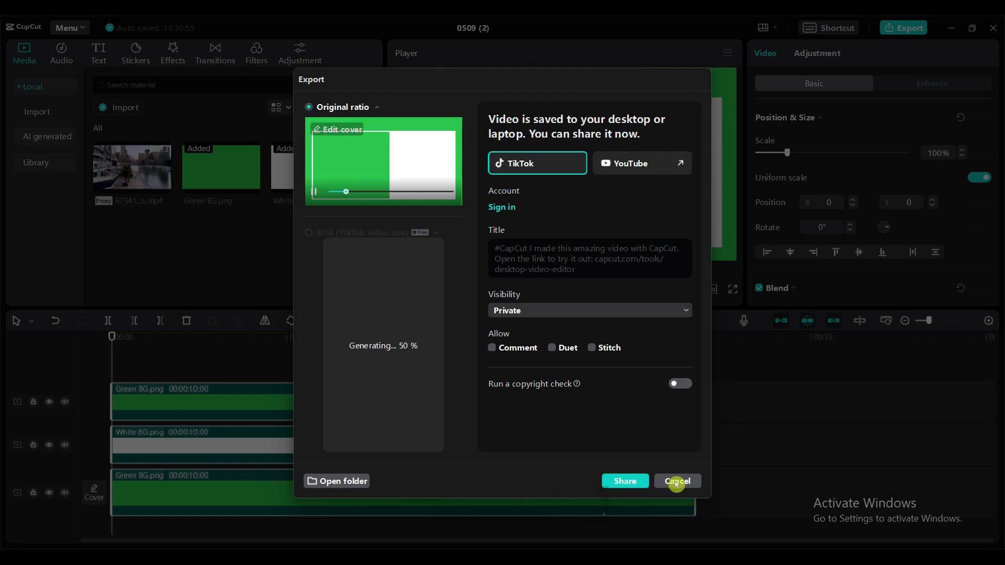
{"action": "left_click", "coordinate": [674, 482]}
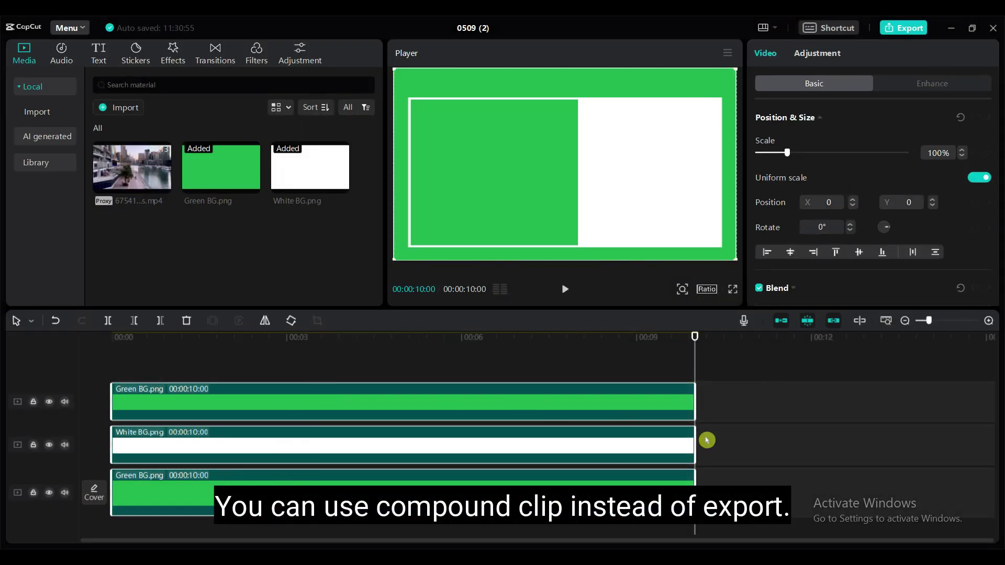
Combine the three stacked image clips into a compound clip.
{"action": "right_click", "coordinate": [520, 404]}
{"action": "left_click", "coordinate": [601, 349]}
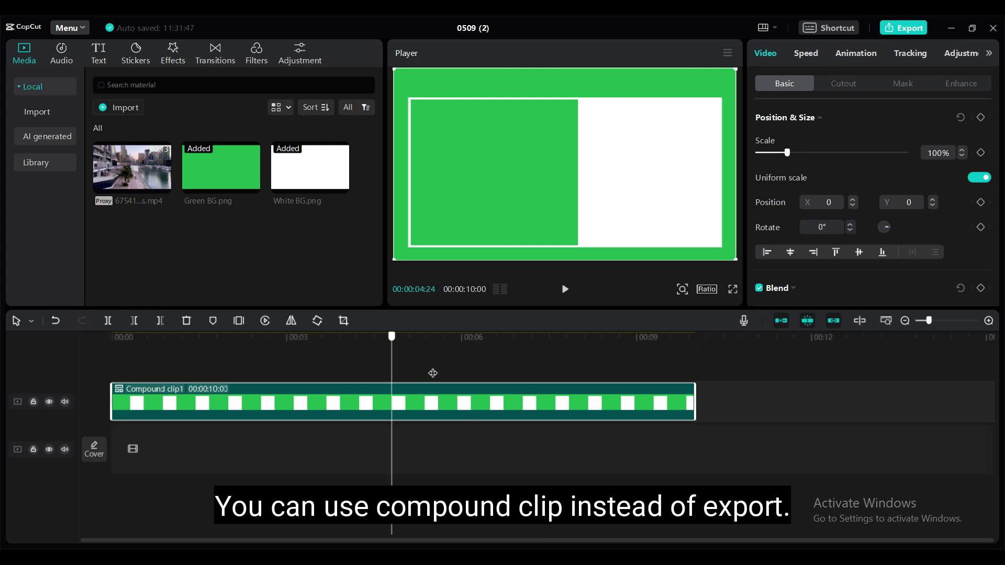
Delete the compound clip so the timeline is empty.
{"action": "left_click_drag", "start_coordinate": [116, 386], "coordinate": [695, 423]}
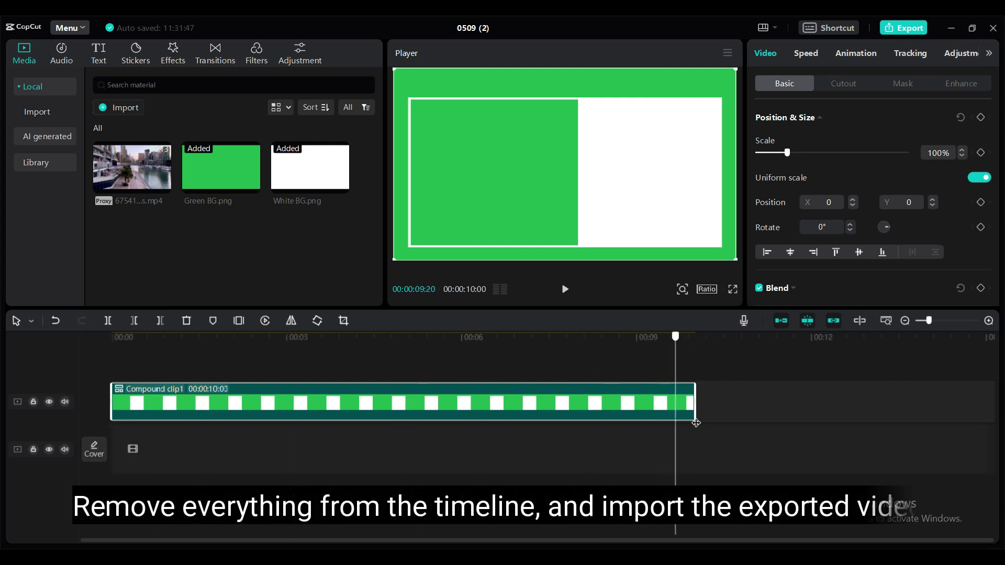
{"action": "left_click", "coordinate": [442, 405]}
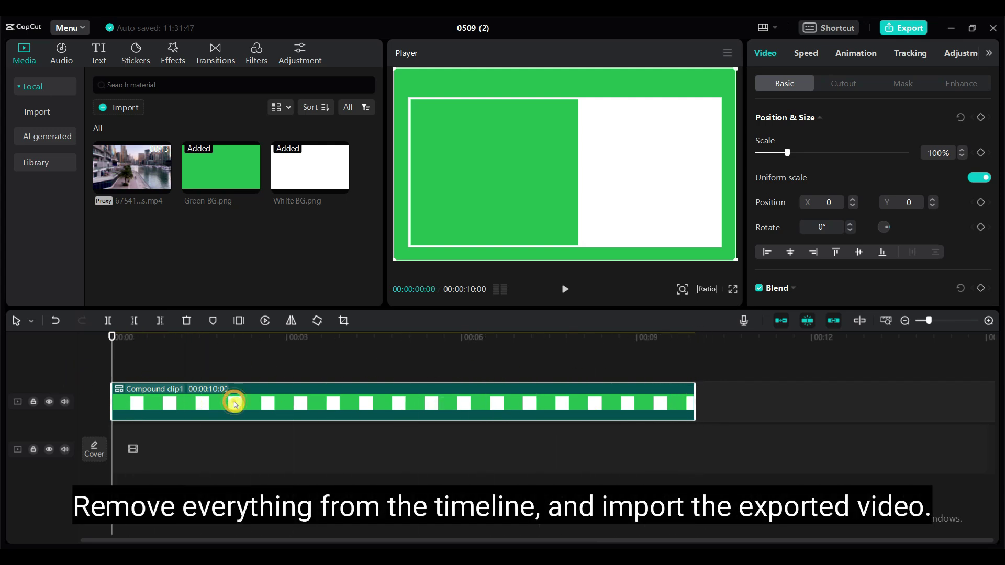
{"action": "key", "text": "Delete"}
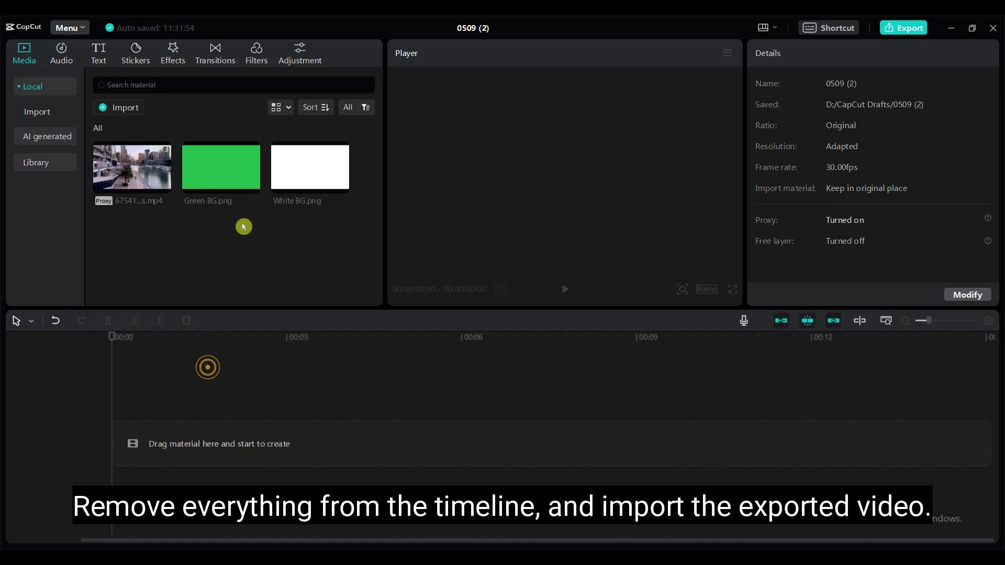
Import the exported Template.mp4 from the CapCut folder into the project media.
{"action": "left_click", "coordinate": [120, 111]}
{"action": "scroll", "coordinate": [308, 182], "scroll_direction": "up", "scroll_amount": 2}
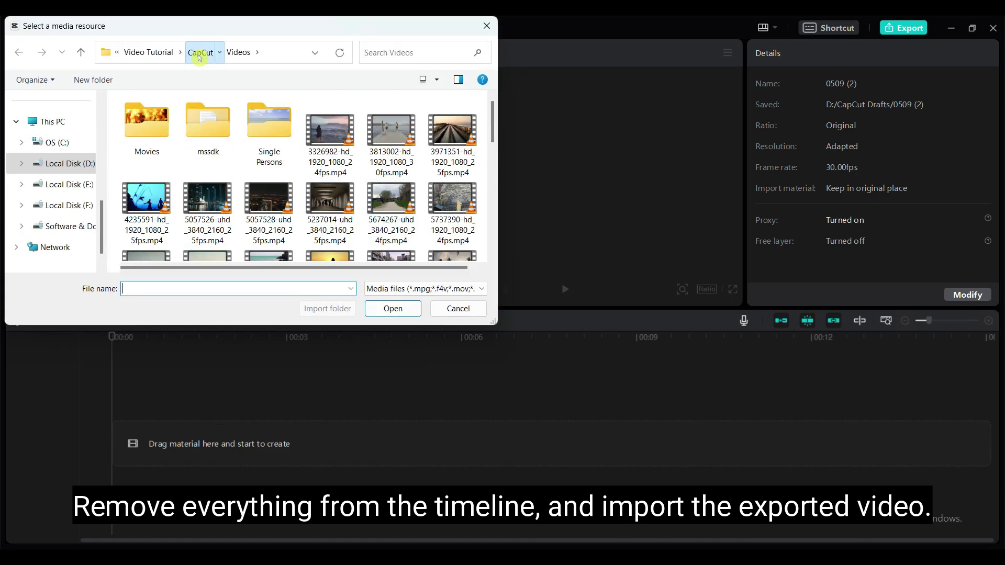
{"action": "left_click", "coordinate": [200, 52]}
{"action": "double_click", "coordinate": [162, 181]}
{"action": "left_click", "coordinate": [453, 158]}
{"action": "left_click", "coordinate": [393, 308]}
Add Template.mp4 to the start of the timeline and move it up to the track above the main one.
{"action": "left_click_drag", "start_coordinate": [146, 245], "coordinate": [114, 414]}
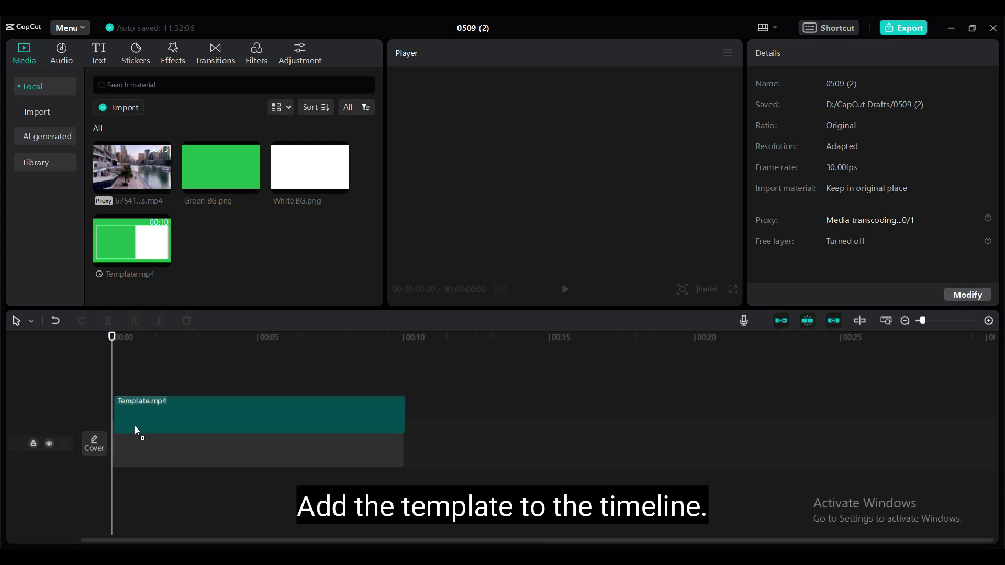
{"action": "left_click", "coordinate": [183, 422]}
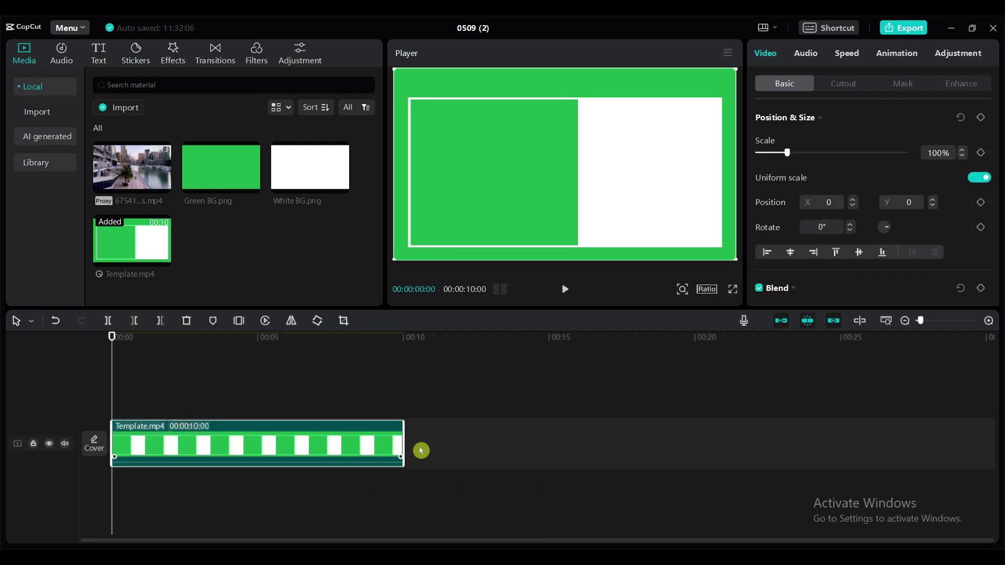
{"action": "left_click", "coordinate": [467, 447]}
{"action": "left_click_drag", "start_coordinate": [316, 446], "coordinate": [323, 413]}
{"action": "left_click", "coordinate": [480, 451]}
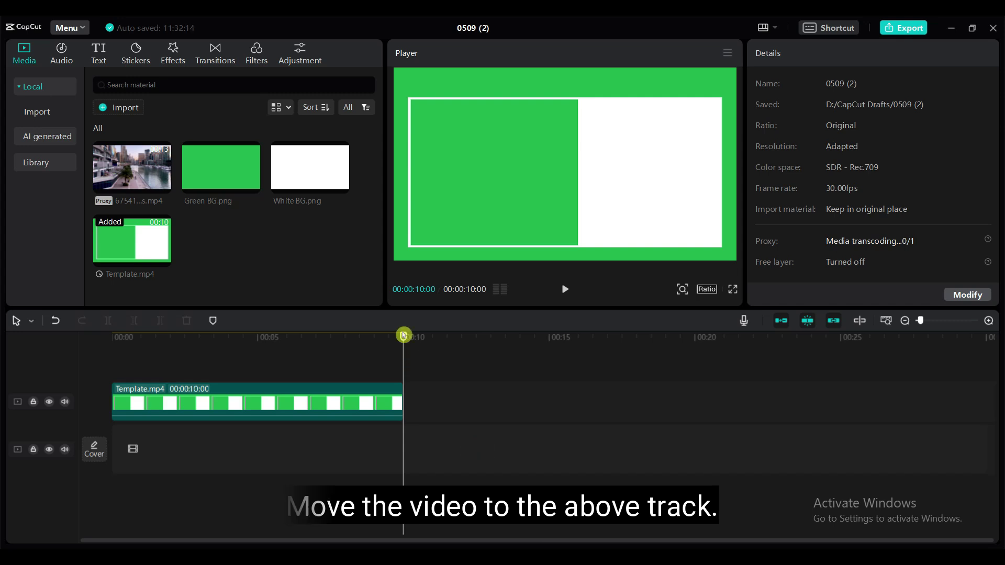
Place the city waterfront video on the main track under the template, starting at 00:00, and trim it to 10 seconds.
{"action": "left_click_drag", "start_coordinate": [403, 335], "coordinate": [112, 335]}
{"action": "left_click_drag", "start_coordinate": [132, 168], "coordinate": [141, 456]}
{"action": "left_click", "coordinate": [212, 463]}
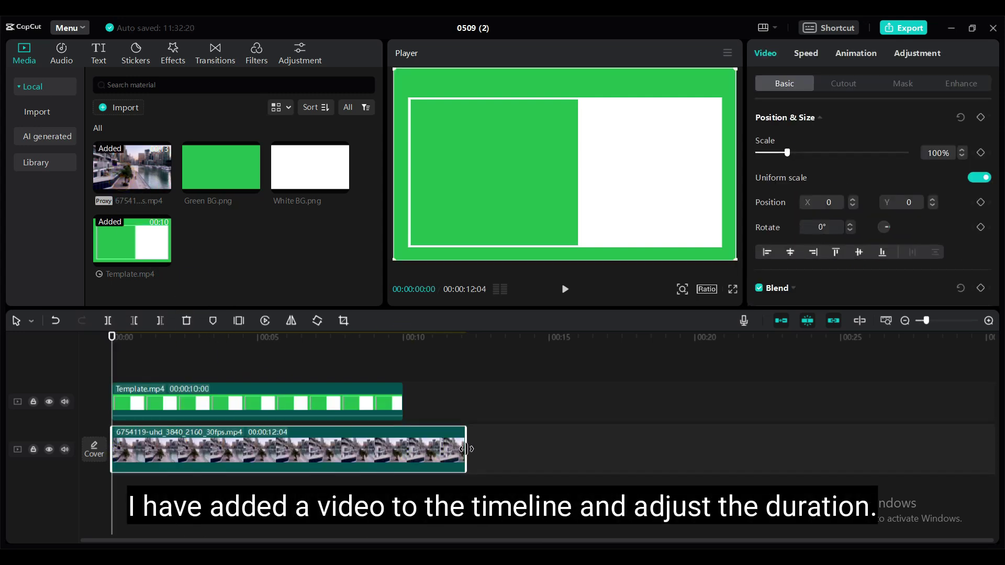
{"action": "left_click_drag", "start_coordinate": [465, 449], "coordinate": [402, 449]}
{"action": "left_click", "coordinate": [441, 447]}
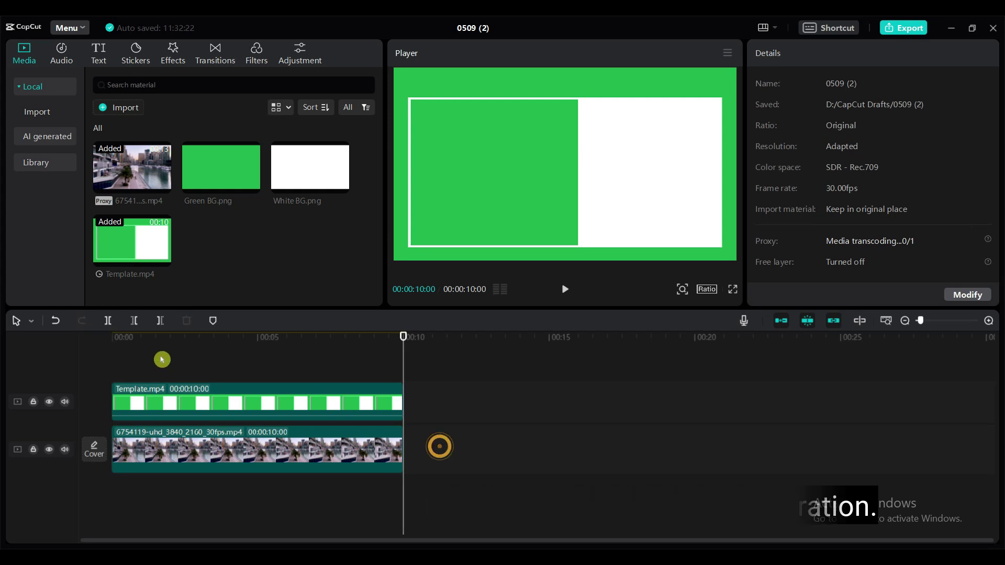
Enable Chroma key on the Template.mp4 clip and pick its green colour to key it out.
{"action": "left_click", "coordinate": [262, 448]}
{"action": "left_click", "coordinate": [260, 408]}
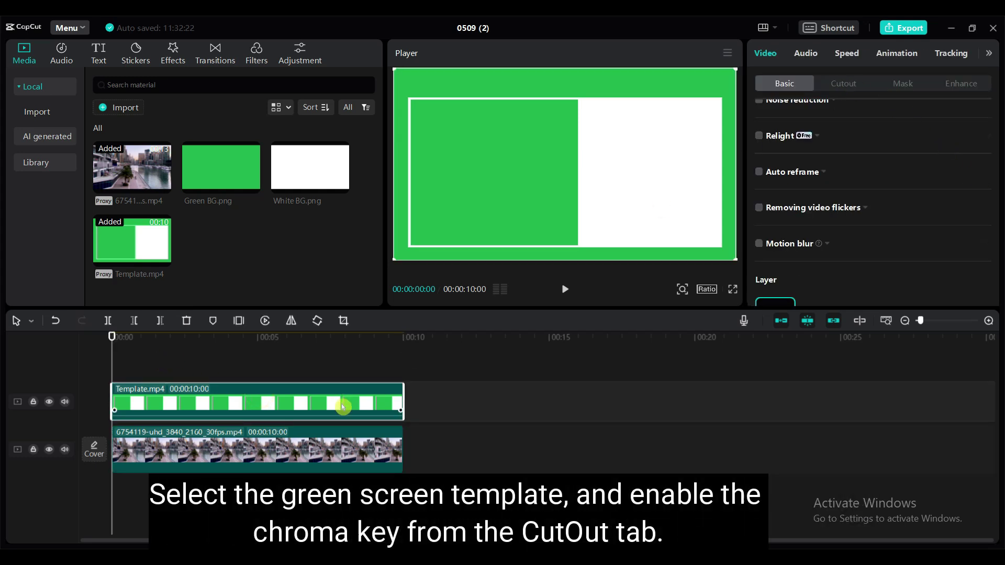
{"action": "left_click", "coordinate": [849, 89]}
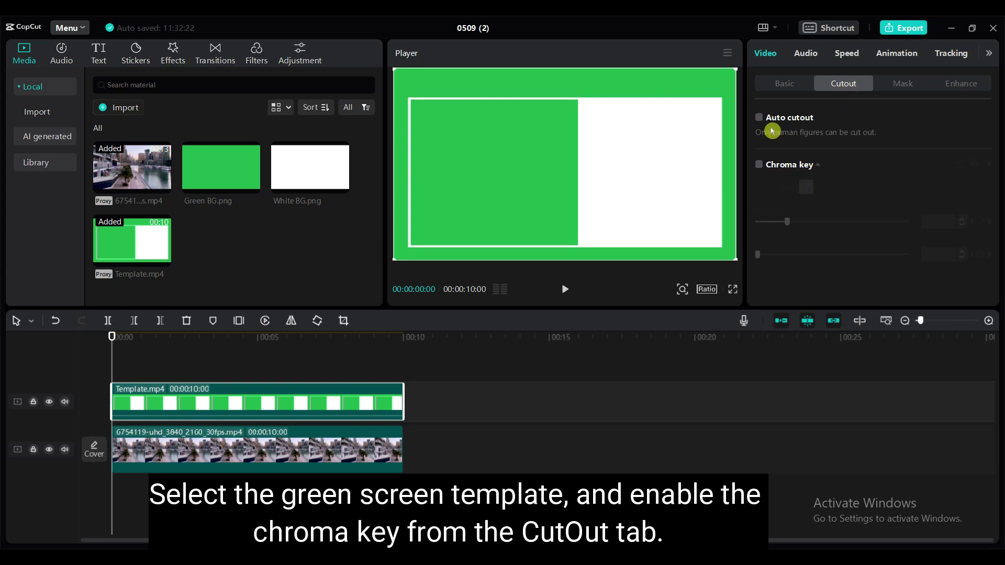
{"action": "left_click", "coordinate": [759, 166]}
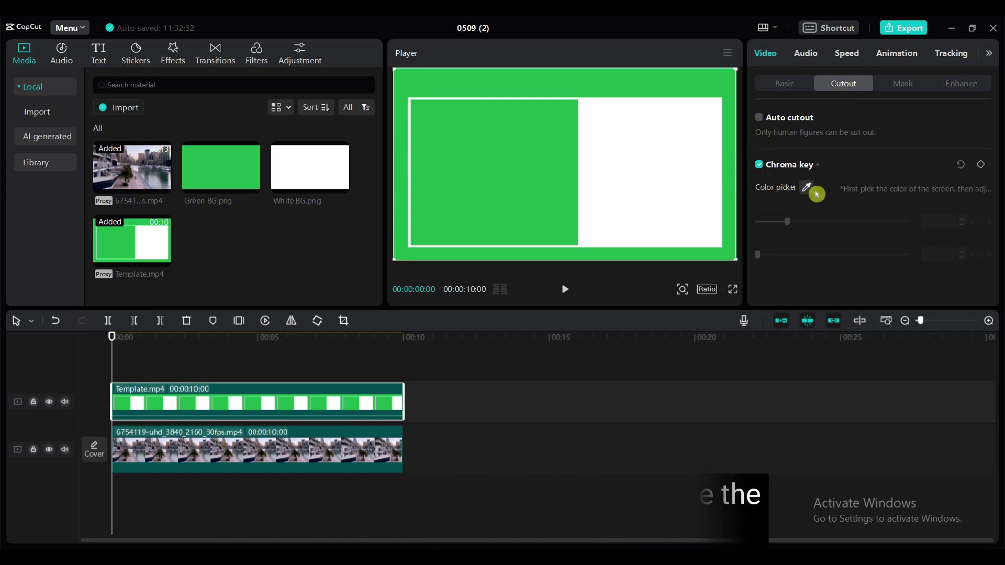
{"action": "left_click", "coordinate": [806, 186]}
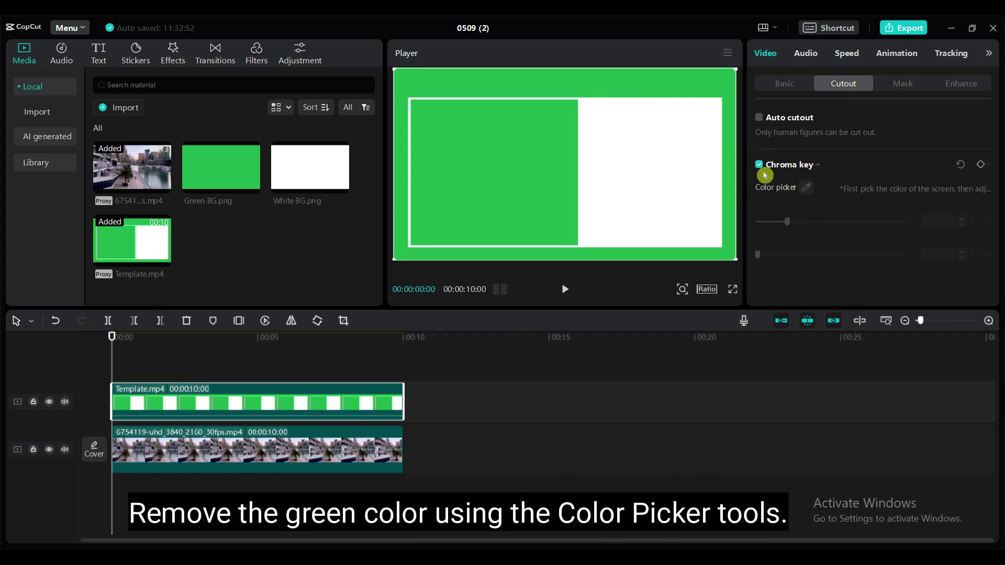
{"action": "left_click", "coordinate": [808, 191]}
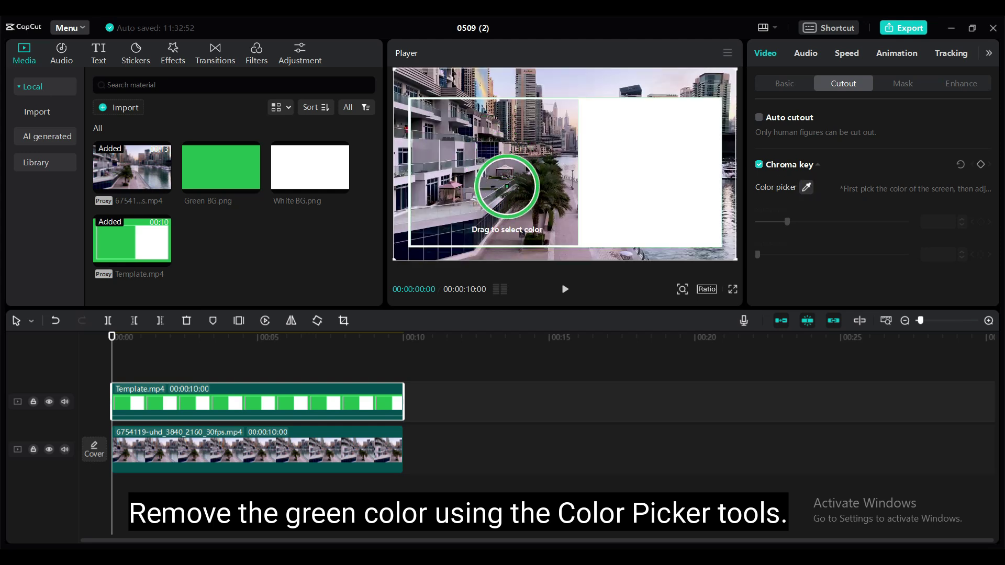
{"action": "left_click", "coordinate": [504, 173]}
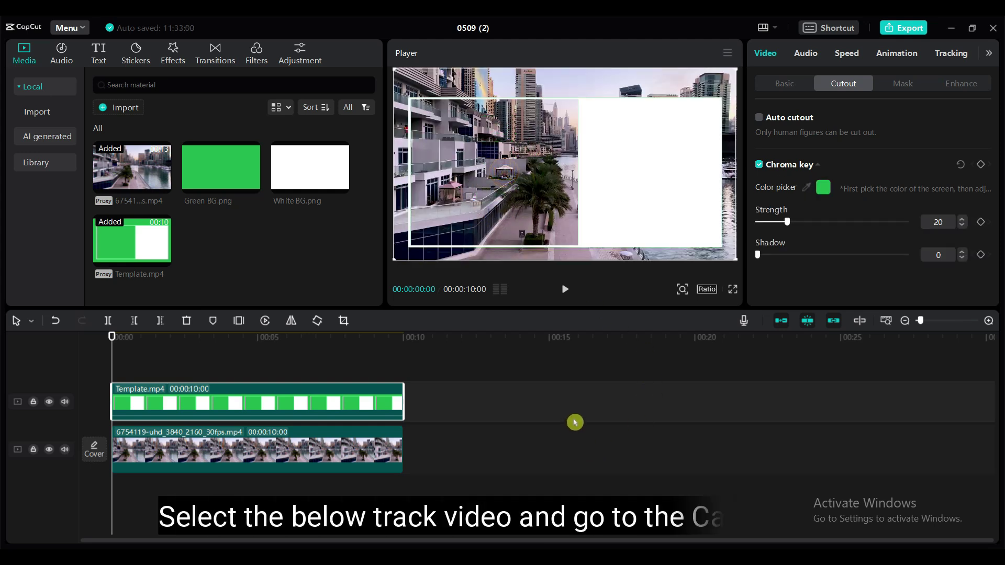
Give the city waterfront clip on the main track a Blur canvas background using the first of the four blur strengths.
{"action": "left_click", "coordinate": [285, 453]}
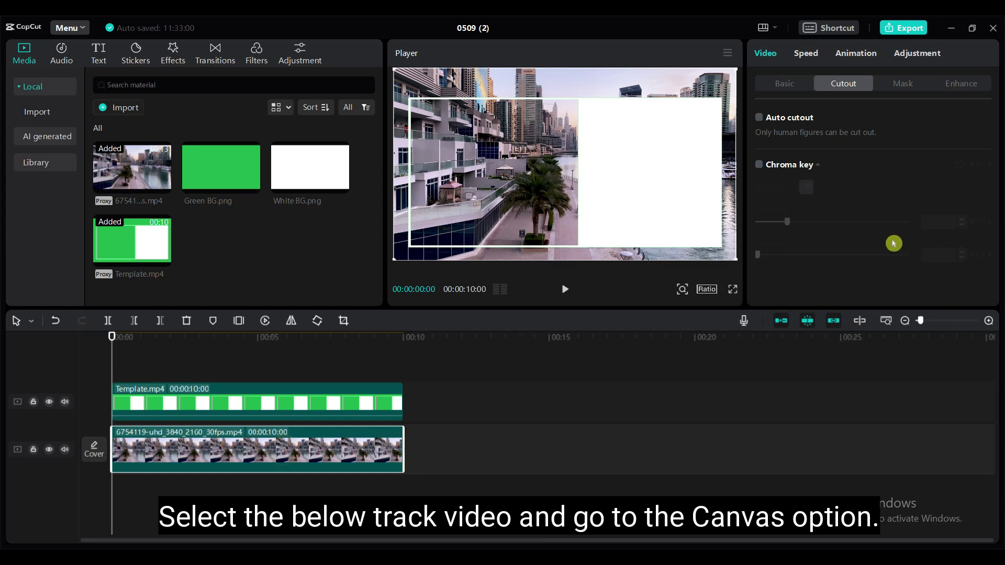
{"action": "left_click", "coordinate": [773, 83]}
{"action": "scroll", "coordinate": [872, 202], "scroll_direction": "down", "scroll_amount": 10}
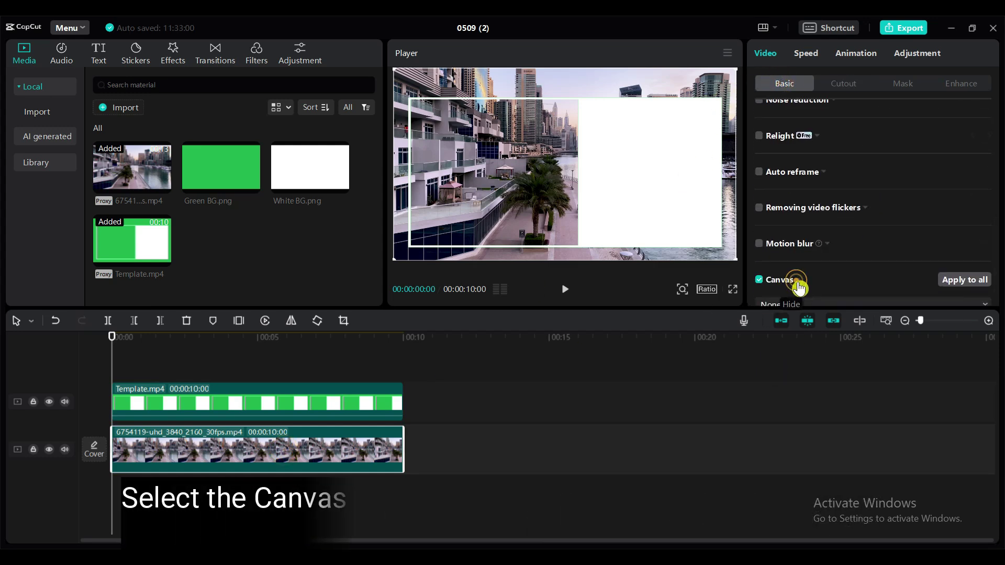
{"action": "left_click", "coordinate": [795, 281]}
{"action": "left_click", "coordinate": [820, 283]}
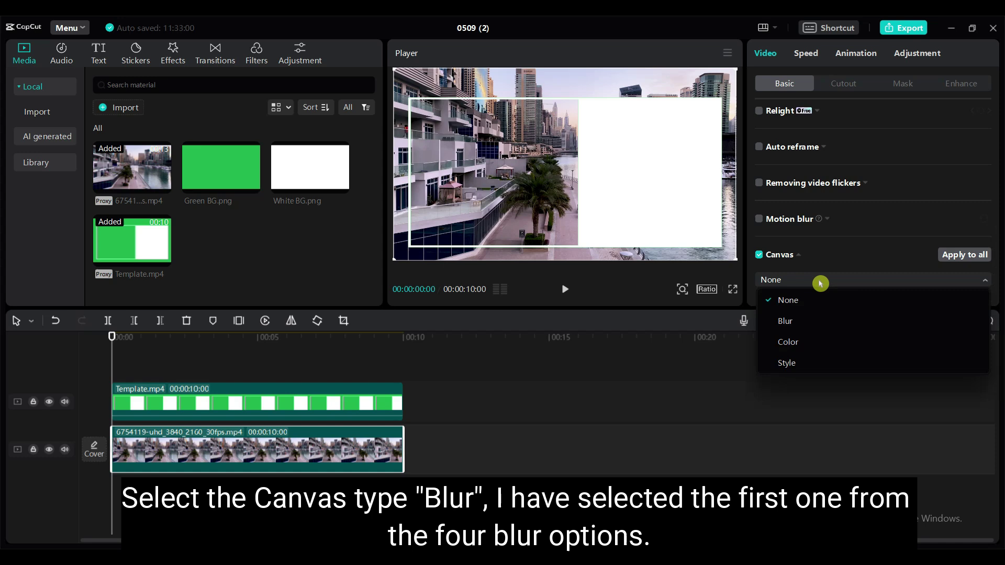
{"action": "left_click", "coordinate": [808, 320]}
{"action": "scroll", "coordinate": [841, 274], "scroll_direction": "down", "scroll_amount": 2}
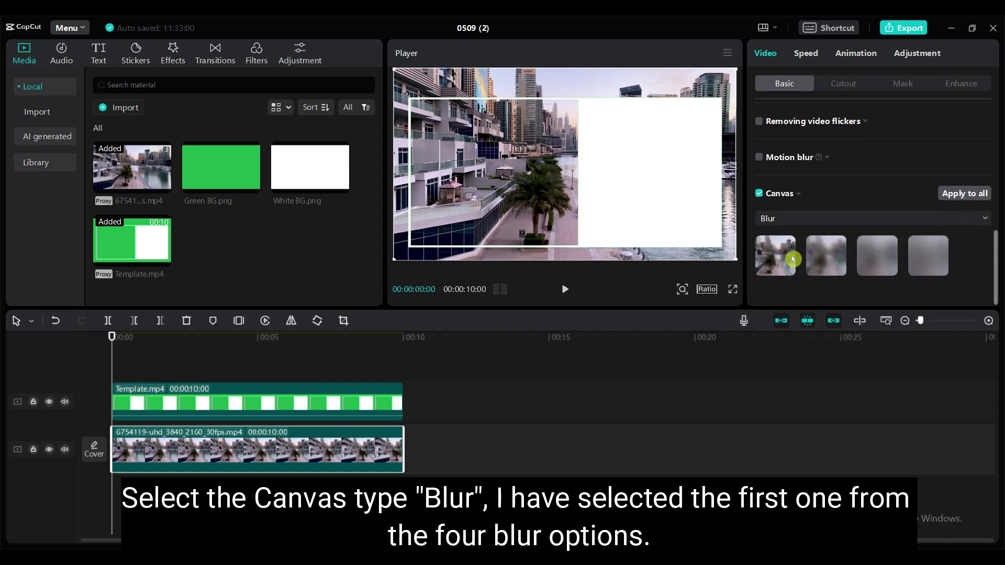
{"action": "left_click", "coordinate": [776, 260]}
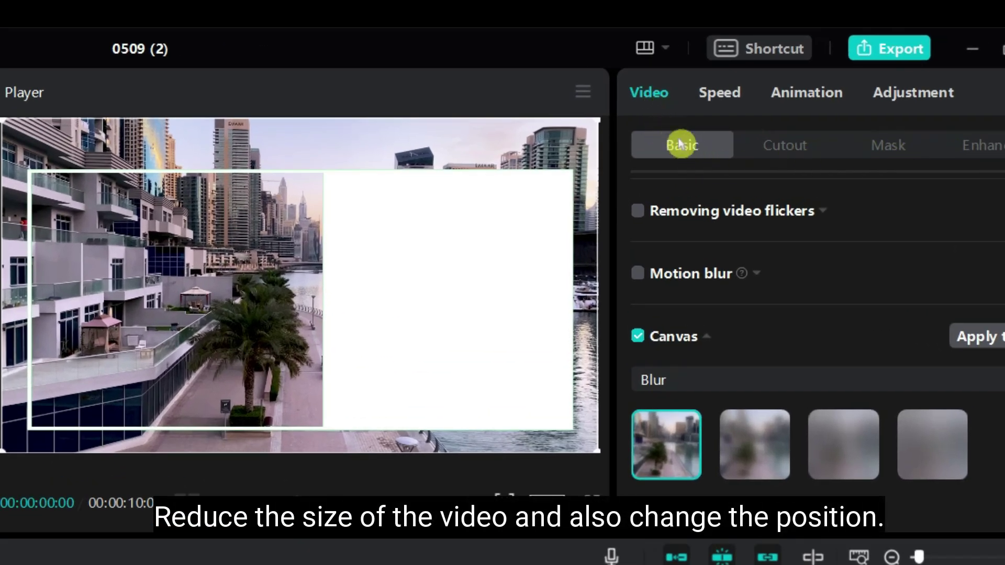
Scale the city waterfront clip down to 79% and shift it left so its harbour view fills the frame's opening.
{"action": "scroll", "coordinate": [723, 201], "scroll_direction": "up", "scroll_amount": 10}
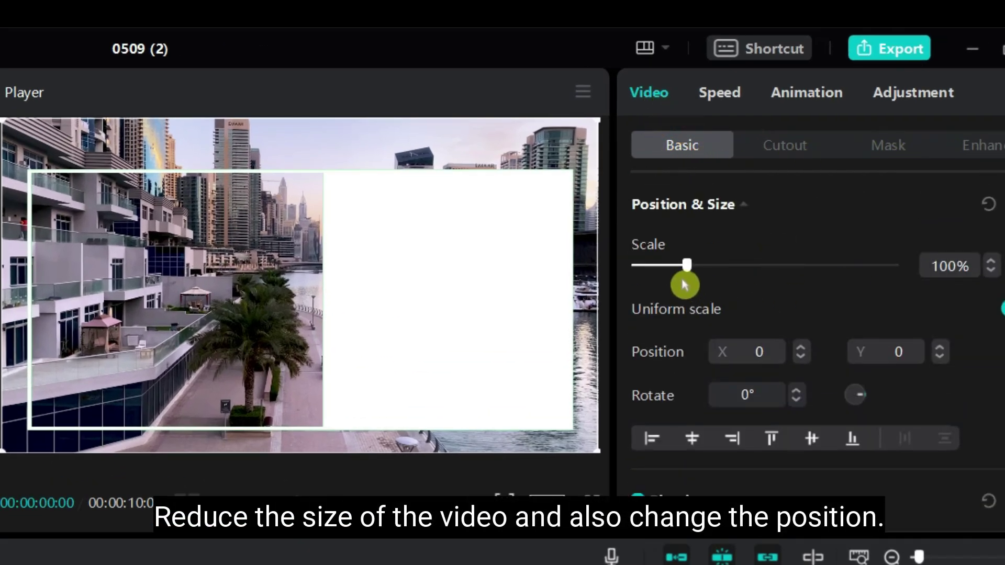
{"action": "left_click_drag", "start_coordinate": [688, 269], "coordinate": [675, 269]}
{"action": "left_click_drag", "start_coordinate": [302, 165], "coordinate": [272, 184]}
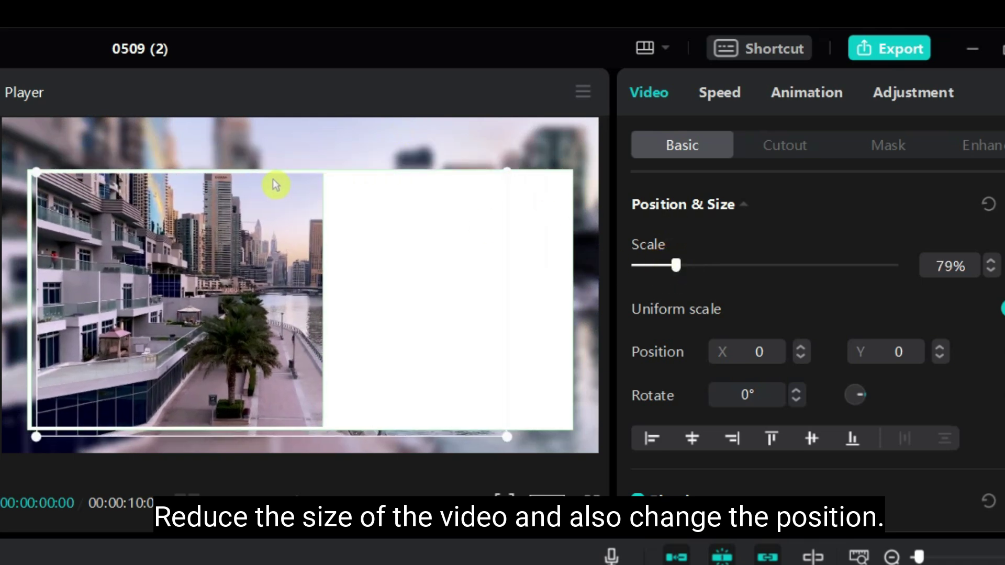
{"action": "left_click_drag", "start_coordinate": [676, 272], "coordinate": [675, 269]}
{"action": "left_click_drag", "start_coordinate": [177, 282], "coordinate": [176, 397]}
Add a Rectangle mask to the city clip, fitted to the frame's video opening at position X 570, Y 0.
{"action": "left_click", "coordinate": [899, 147]}
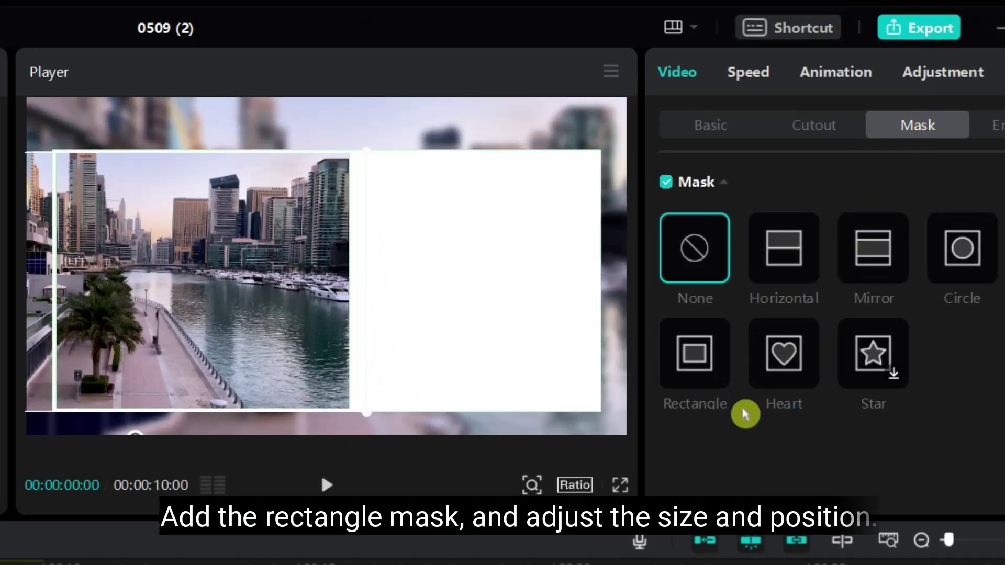
{"action": "left_click", "coordinate": [774, 215]}
{"action": "left_click_drag", "start_coordinate": [138, 292], "coordinate": [196, 294]}
{"action": "left_click_drag", "start_coordinate": [312, 278], "coordinate": [348, 285]}
{"action": "left_click", "coordinate": [237, 291]}
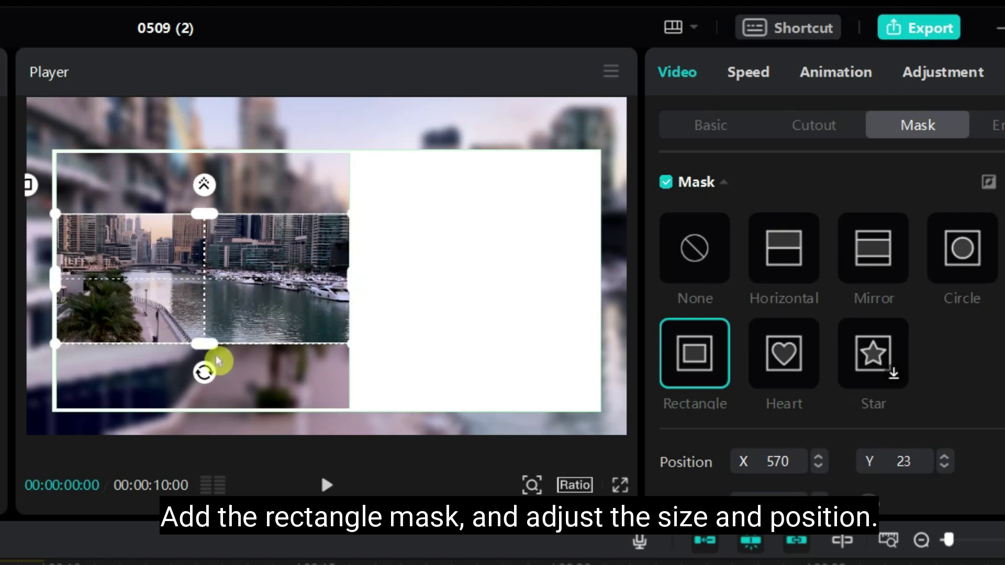
{"action": "left_click_drag", "start_coordinate": [218, 359], "coordinate": [227, 410]}
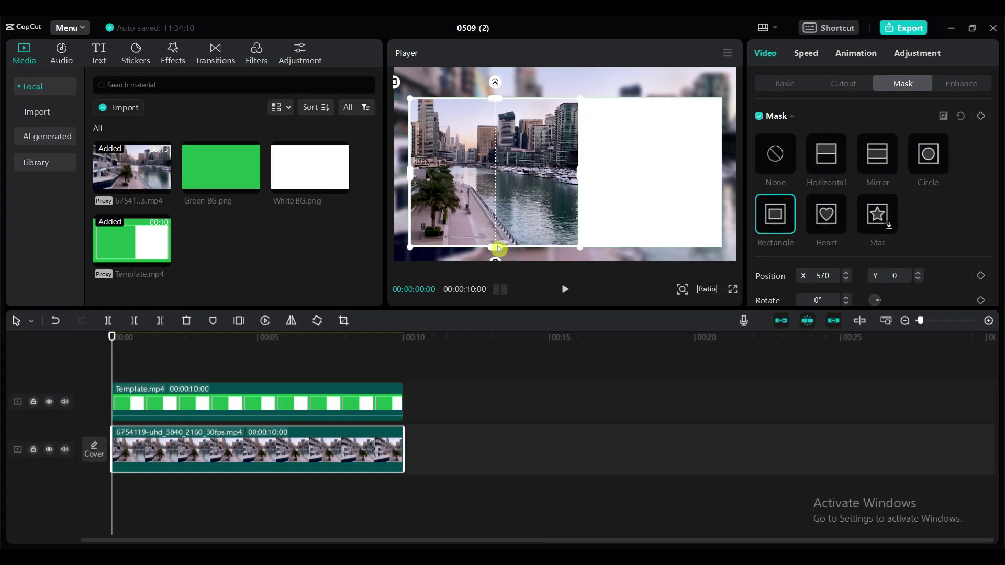
Preview the masked composition along the timeline and reduce the Template.mp4 clip's opacity to 61%.
{"action": "left_click", "coordinate": [110, 335]}
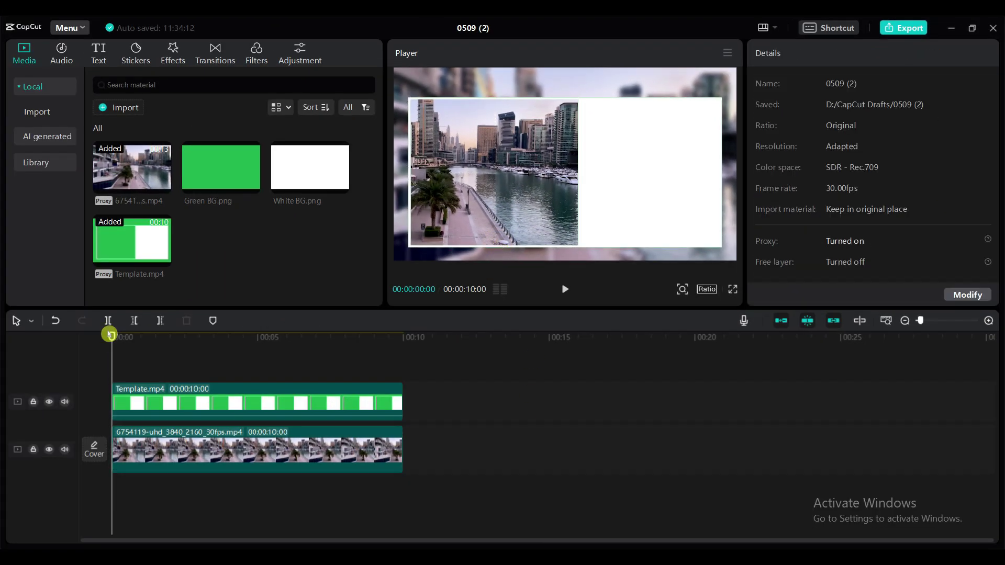
{"action": "left_click_drag", "start_coordinate": [112, 340], "coordinate": [385, 354]}
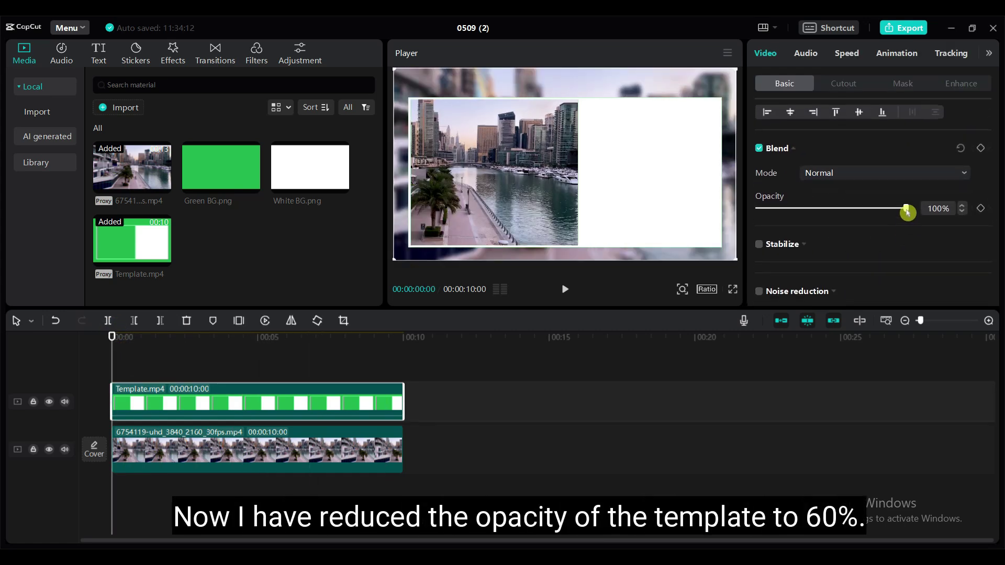
{"action": "left_click_drag", "start_coordinate": [908, 209], "coordinate": [848, 216]}
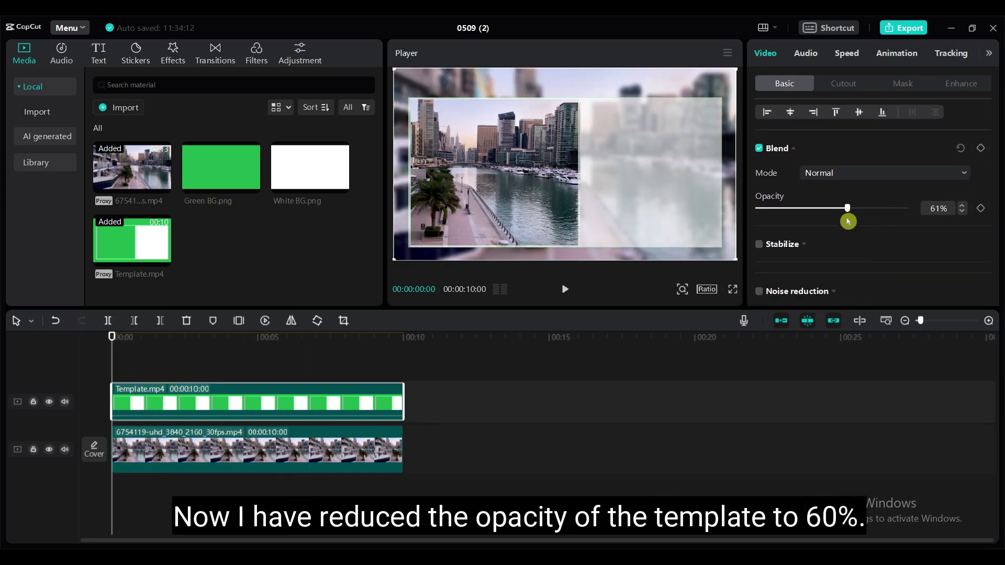
{"action": "left_click", "coordinate": [562, 416]}
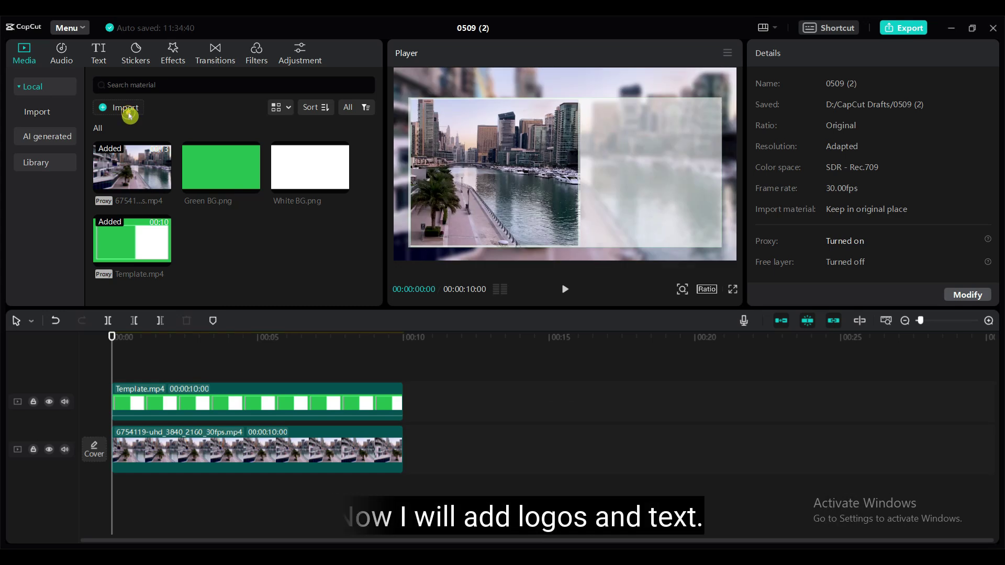
Import logo_cc.png onto a track above Template.mp4 and place it small in the upper-left corner of the white panel.
{"action": "left_click", "coordinate": [129, 112]}
{"action": "left_click", "coordinate": [320, 140]}
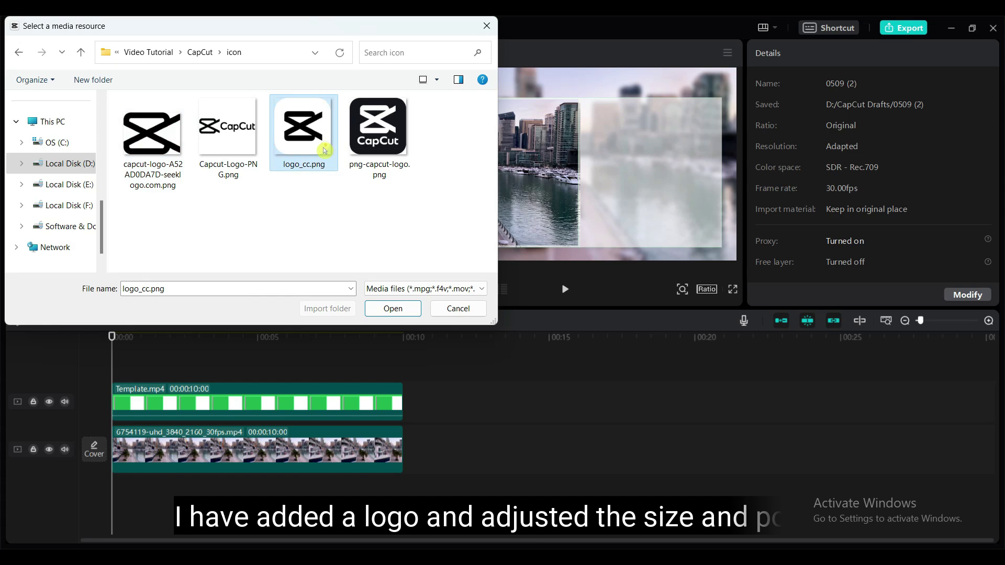
{"action": "left_click", "coordinate": [409, 313]}
{"action": "left_click_drag", "start_coordinate": [221, 240], "coordinate": [115, 360]}
{"action": "left_click_drag", "start_coordinate": [663, 258], "coordinate": [601, 120]}
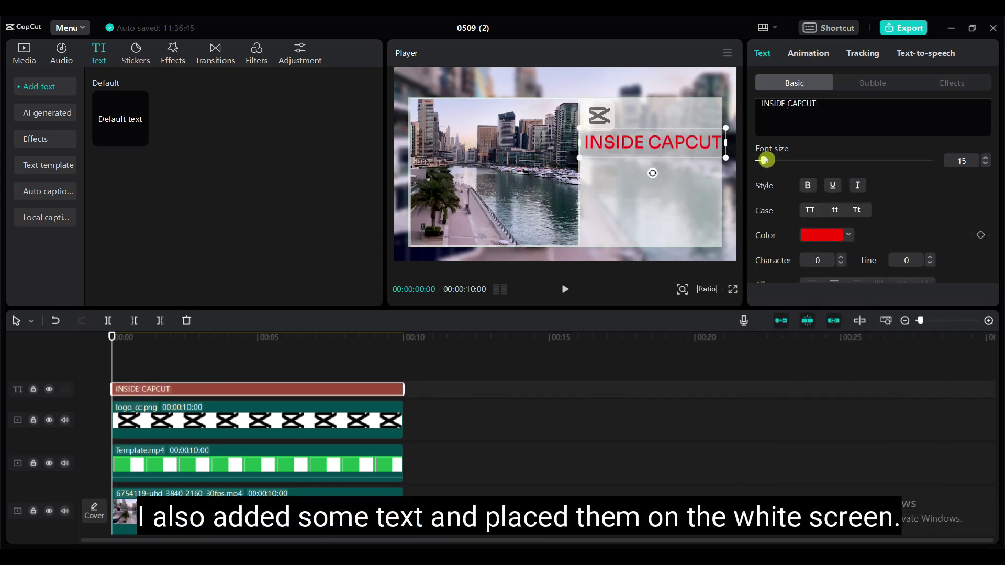
Set the red INSIDE CAPCUT title in the RedHatDisplay-Black font and align a FOR text at the white panel's left edge below it.
{"action": "left_click", "coordinate": [853, 376]}
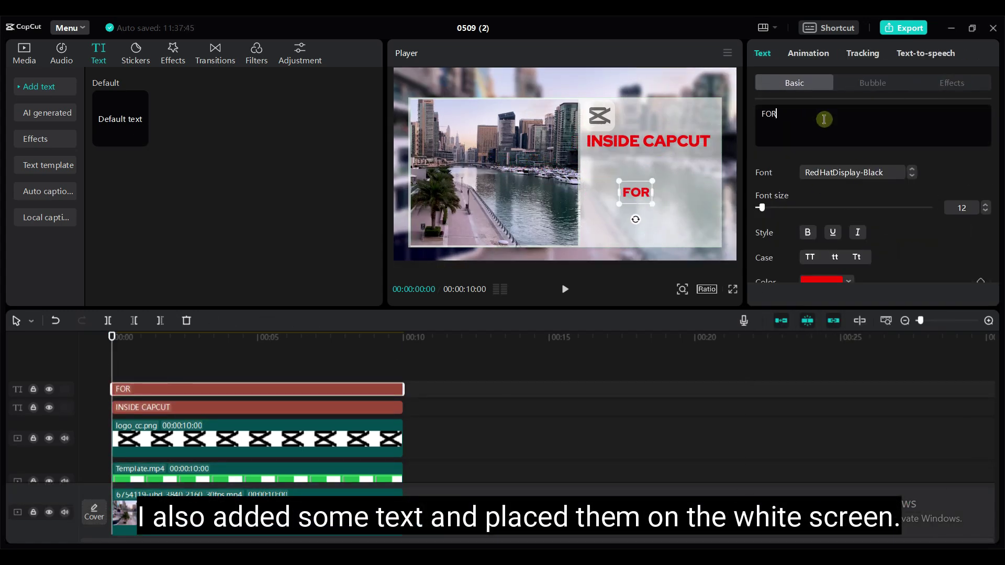
{"action": "left_click_drag", "start_coordinate": [634, 192], "coordinate": [602, 197]}
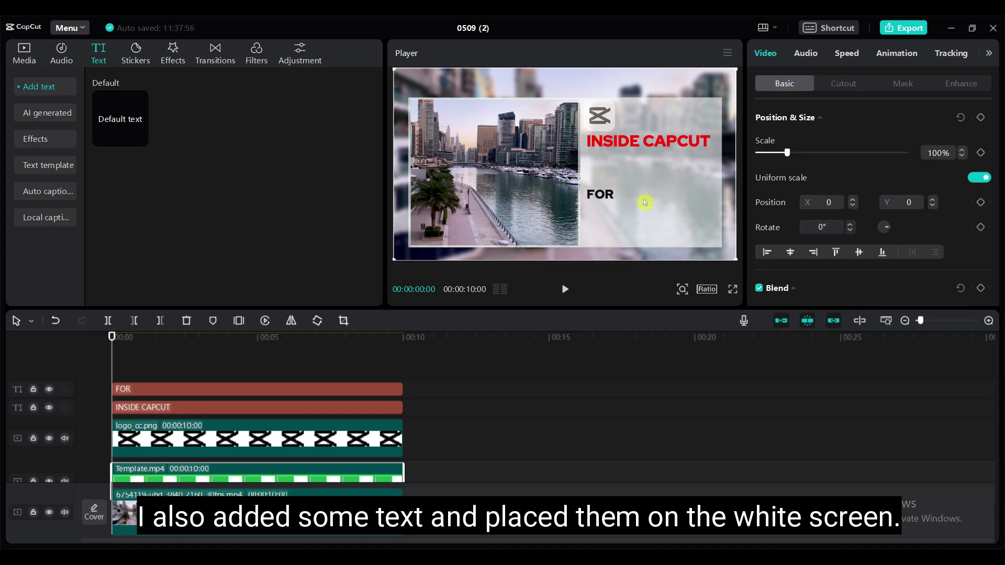
Add the CapCut Tutorial, VISIT and YouTube channel address texts below FOR in matching fonts, and play the finished video.
{"action": "double_click", "coordinate": [786, 119]}
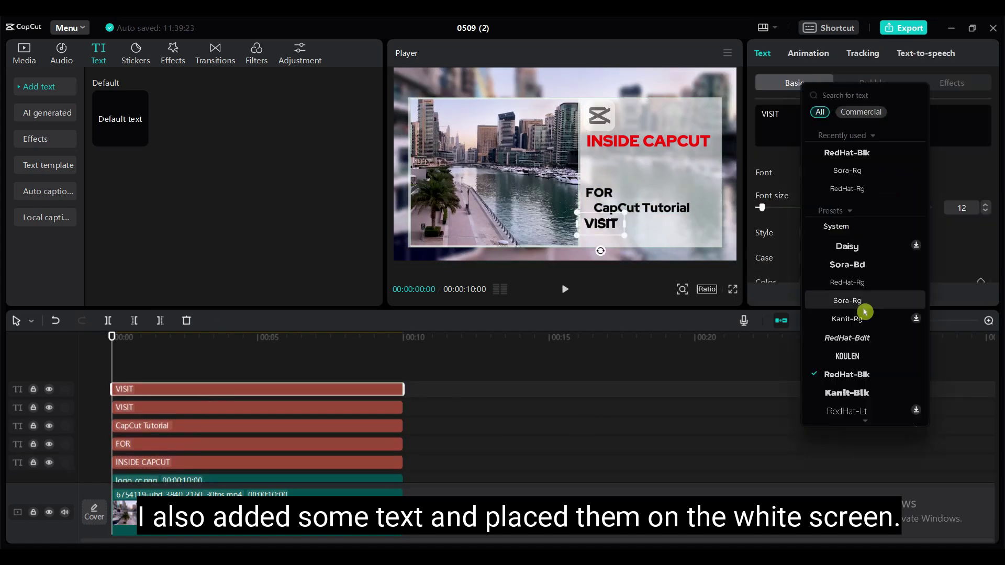
{"action": "left_click", "coordinate": [837, 303]}
{"action": "left_click", "coordinate": [851, 172]}
{"action": "scroll", "coordinate": [863, 354], "scroll_direction": "down", "scroll_amount": 5}
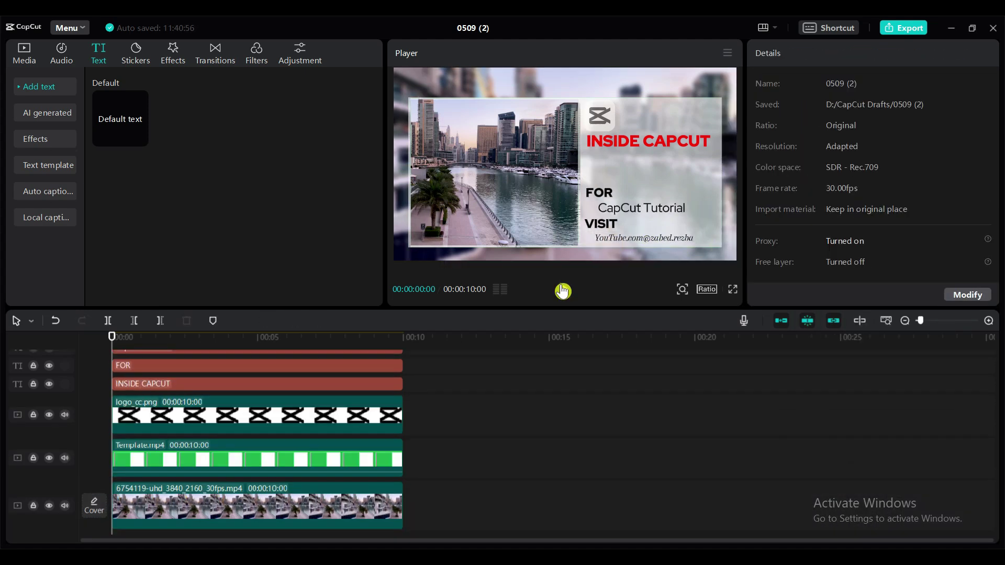
{"action": "left_click", "coordinate": [564, 289]}
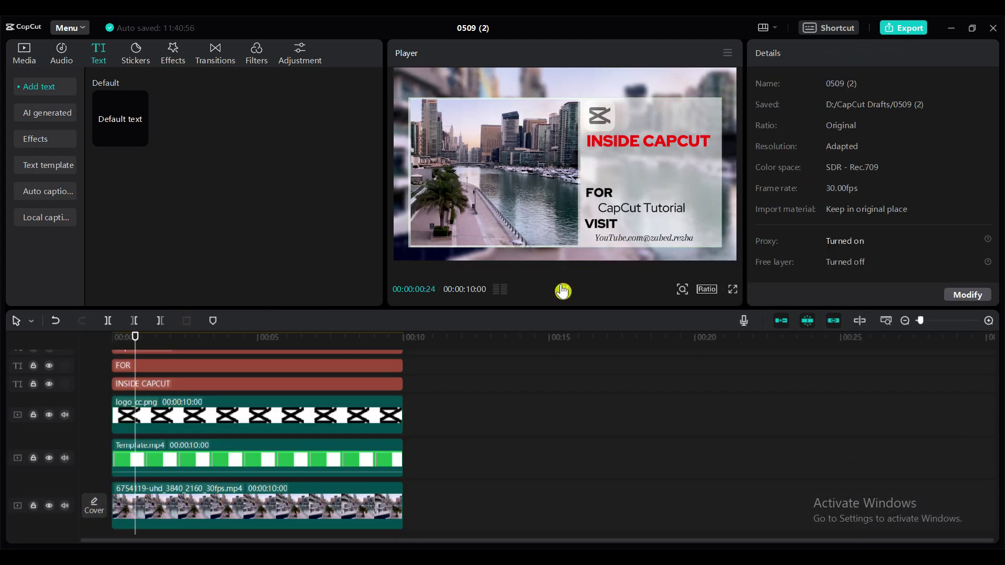